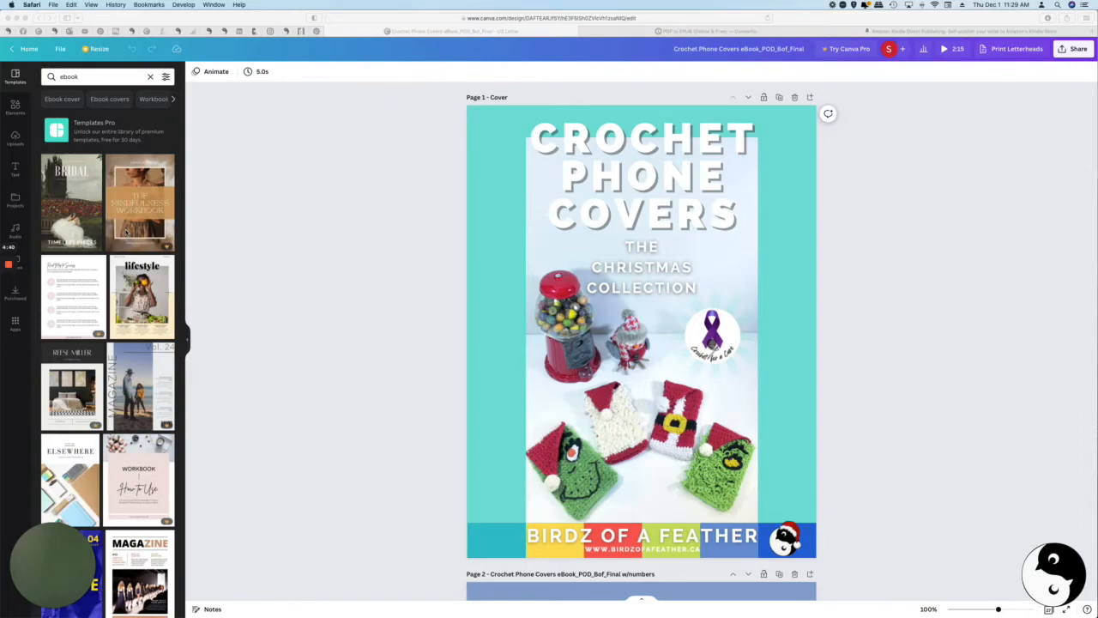
# Set up the Crochet Phone Covers eBook design's download as PDF Print with Flatten PDF enabled.
pyautogui.scroll(-15, 437, 229)
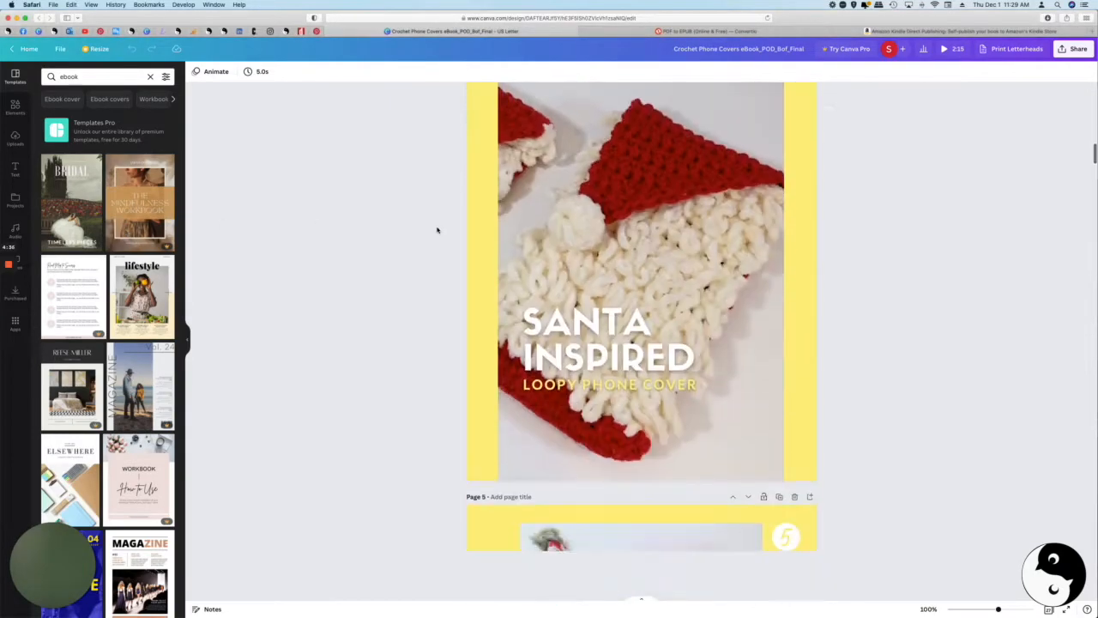
pyautogui.scroll(-10, 436, 229)
pyautogui.scroll(8, 437, 229)
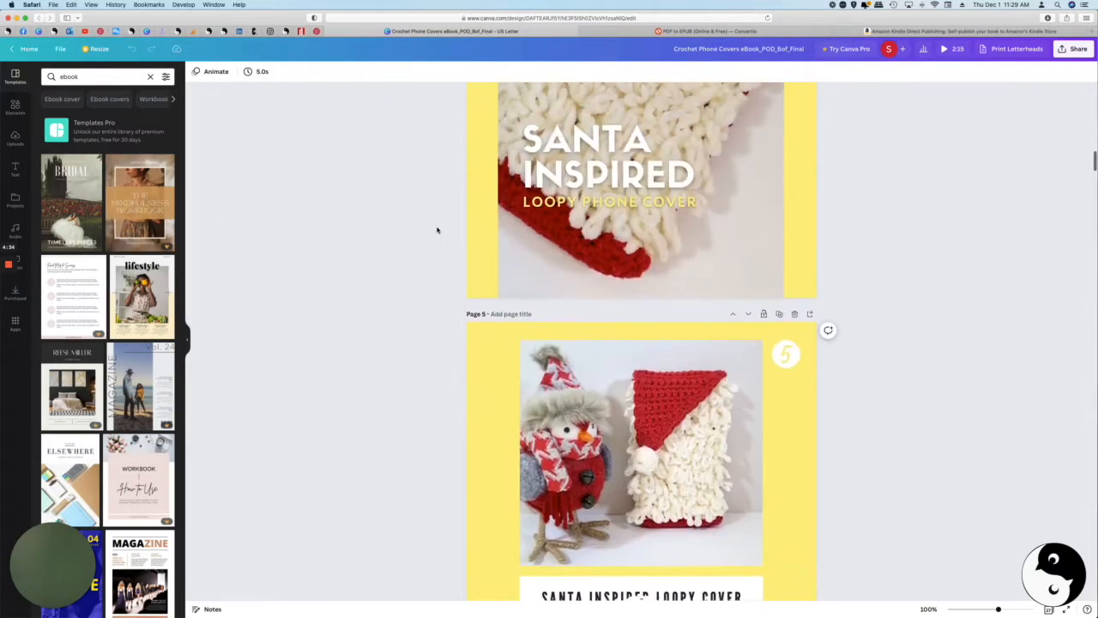
pyautogui.scroll(15, 436, 229)
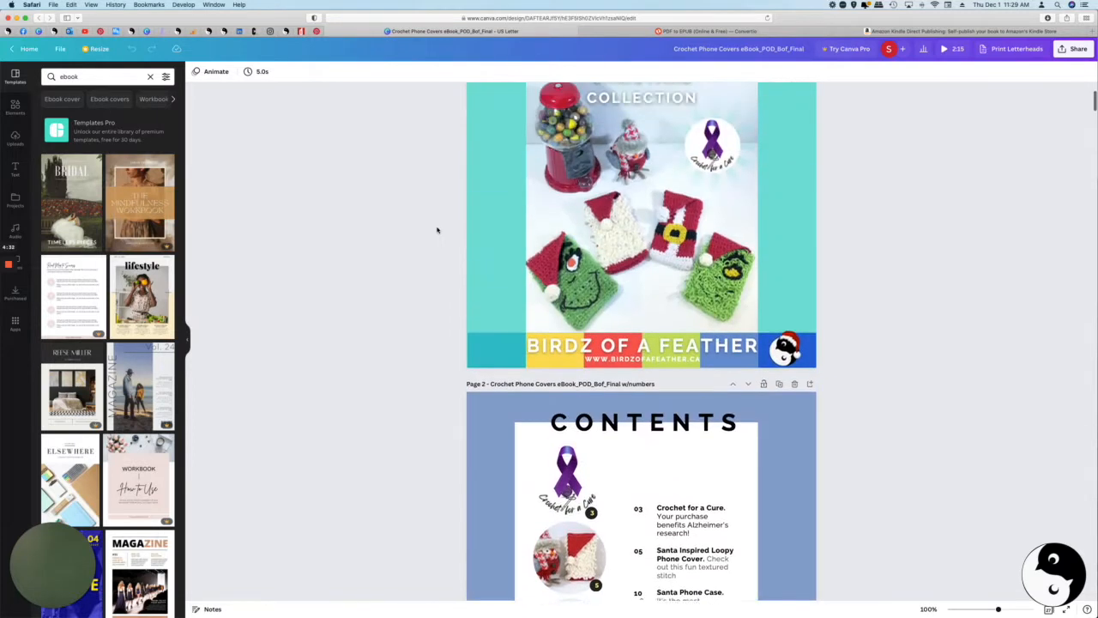
pyautogui.scroll(5, 436, 229)
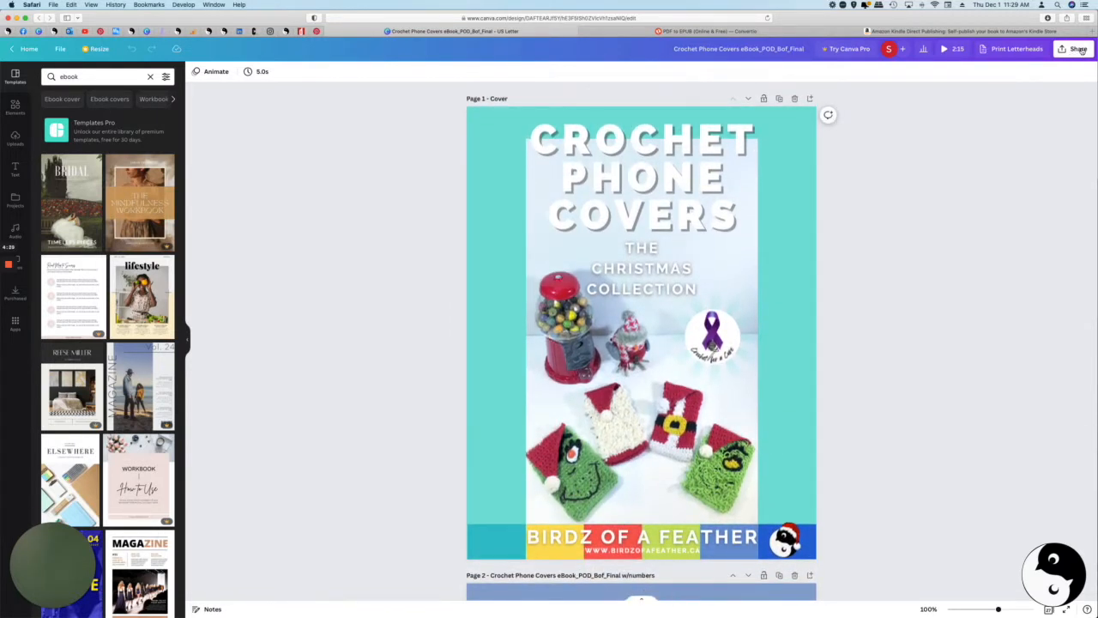
pyautogui.click(1077, 49)
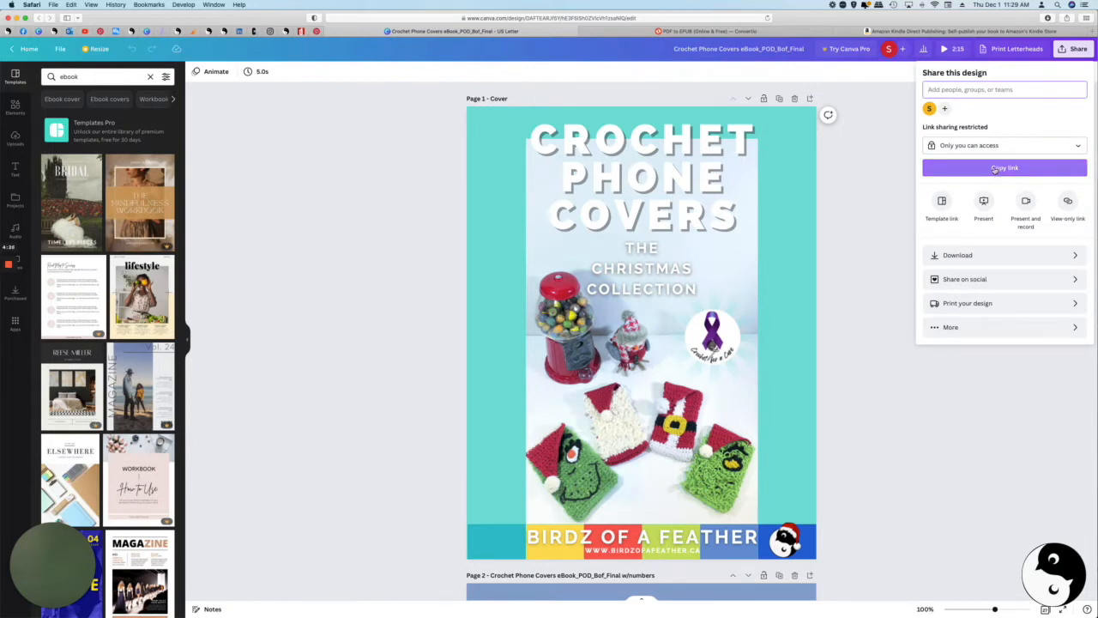
pyautogui.click(1029, 255)
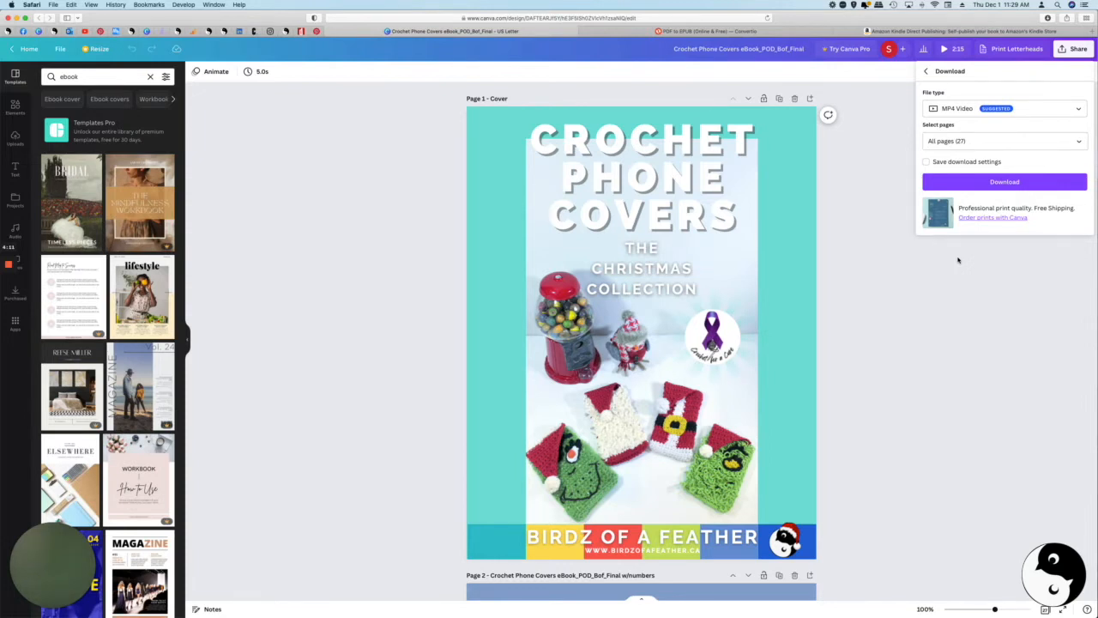
pyautogui.click(1042, 110)
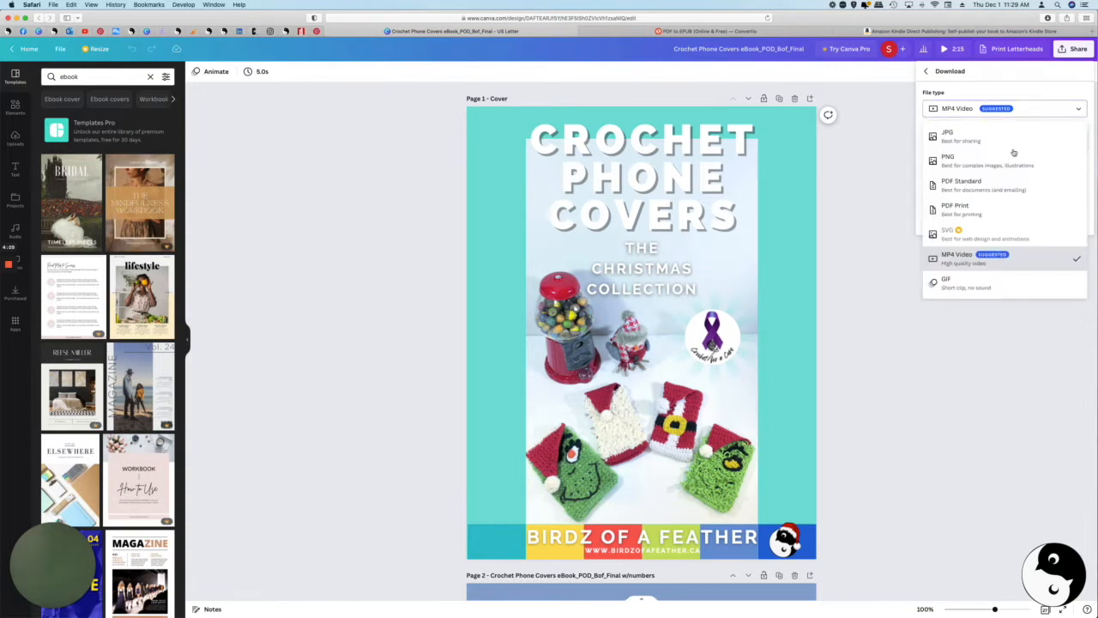
pyautogui.click(969, 209)
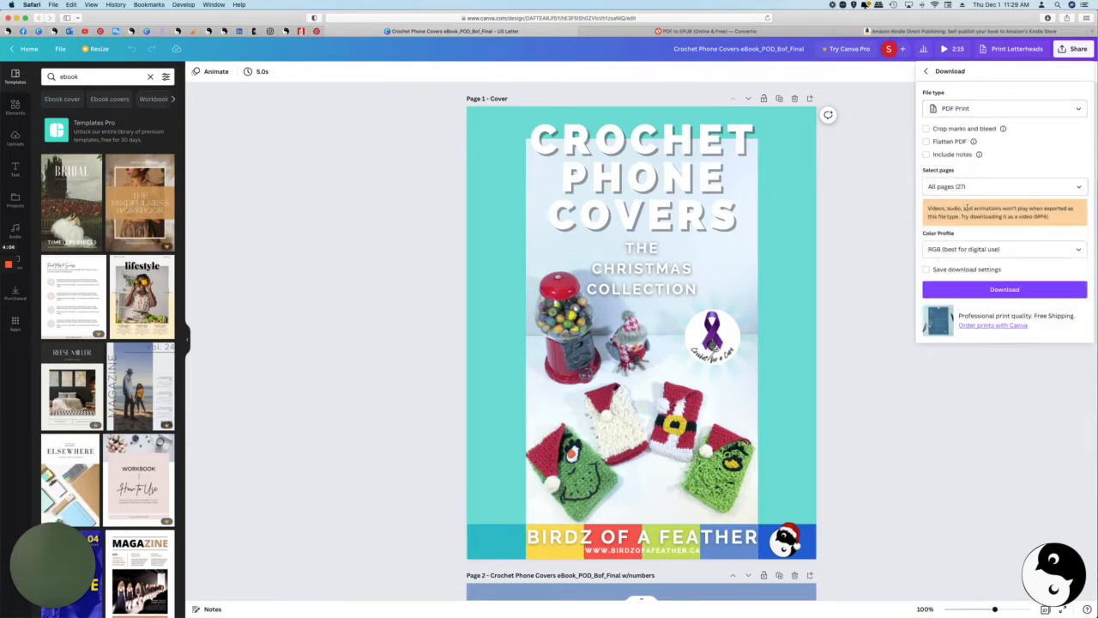
pyautogui.click(927, 142)
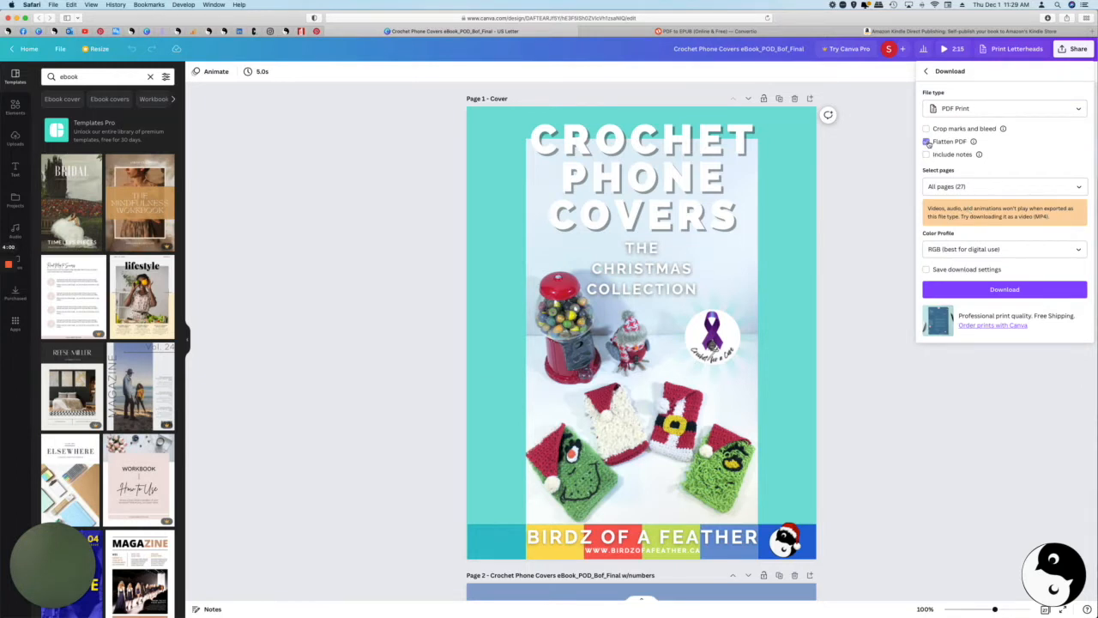
# Limit the PDF export to pages 2-27, leaving out the cover, and download it.
pyautogui.click(1019, 187)
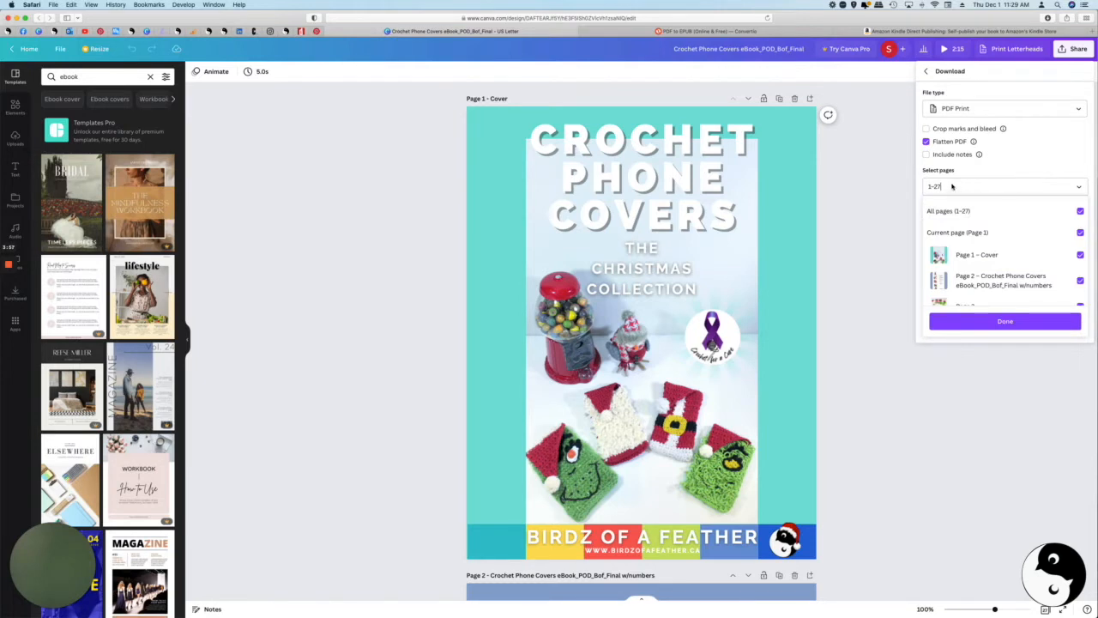
pyautogui.press('BackSpace')
pyautogui.write('3')
pyautogui.moveTo(940, 186); pyautogui.dragTo(915, 188)
pyautogui.write('2-27')
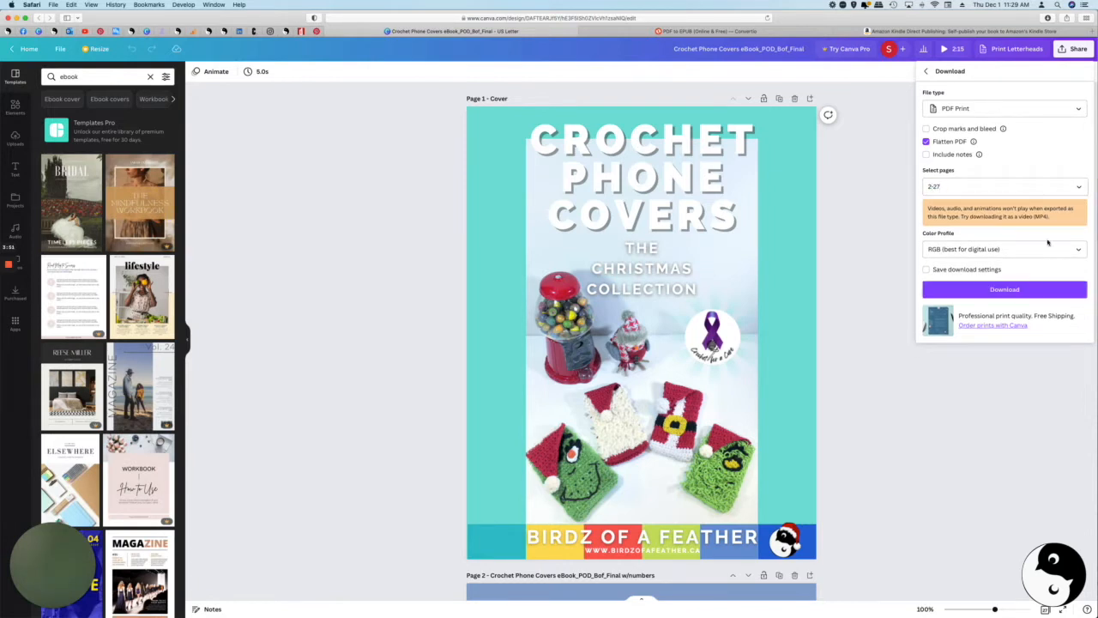
pyautogui.click(1008, 291)
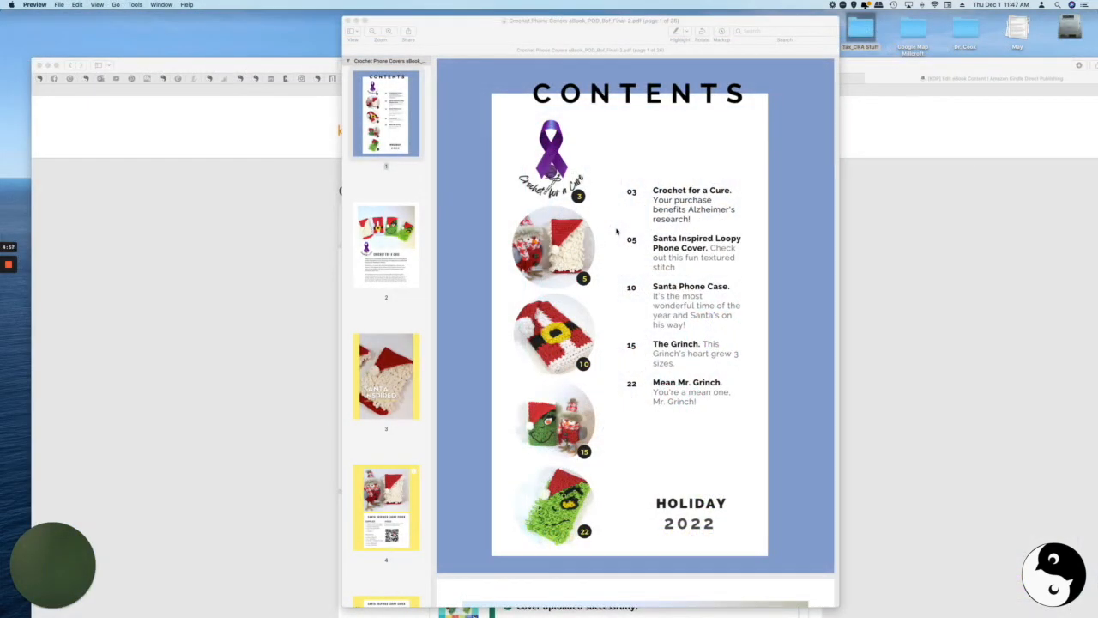
# Switch to Preview and review the exported PDF's pages from the contents page through the Santa Inspired Loopy Cover instructions.
pyautogui.scroll(-15, 616, 230)
pyautogui.scroll(-20, 616, 230)
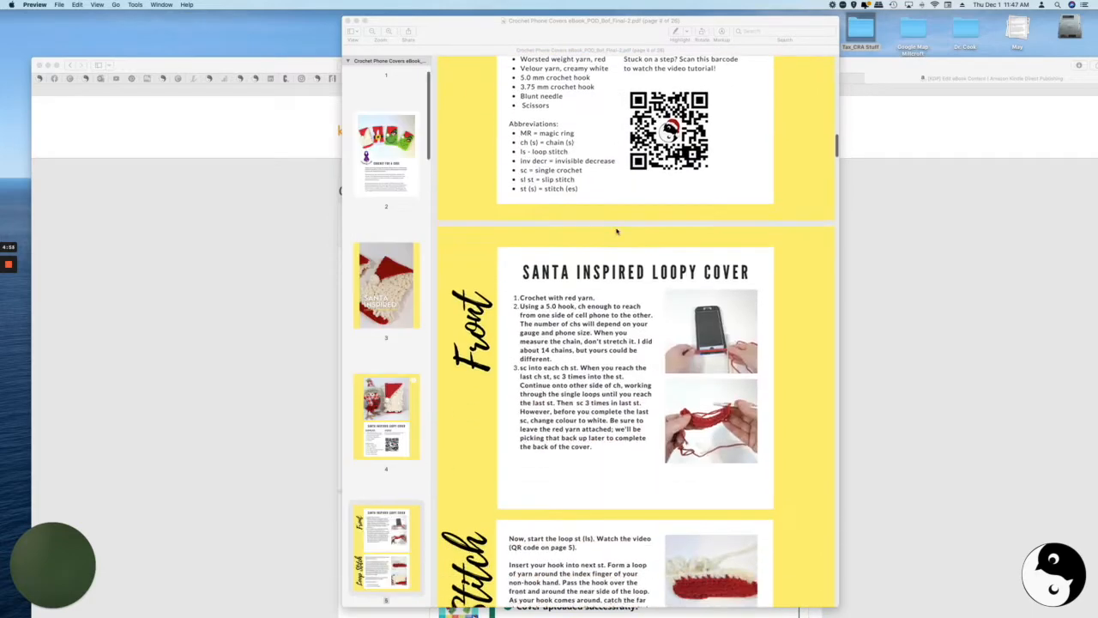
pyautogui.scroll(-20, 615, 230)
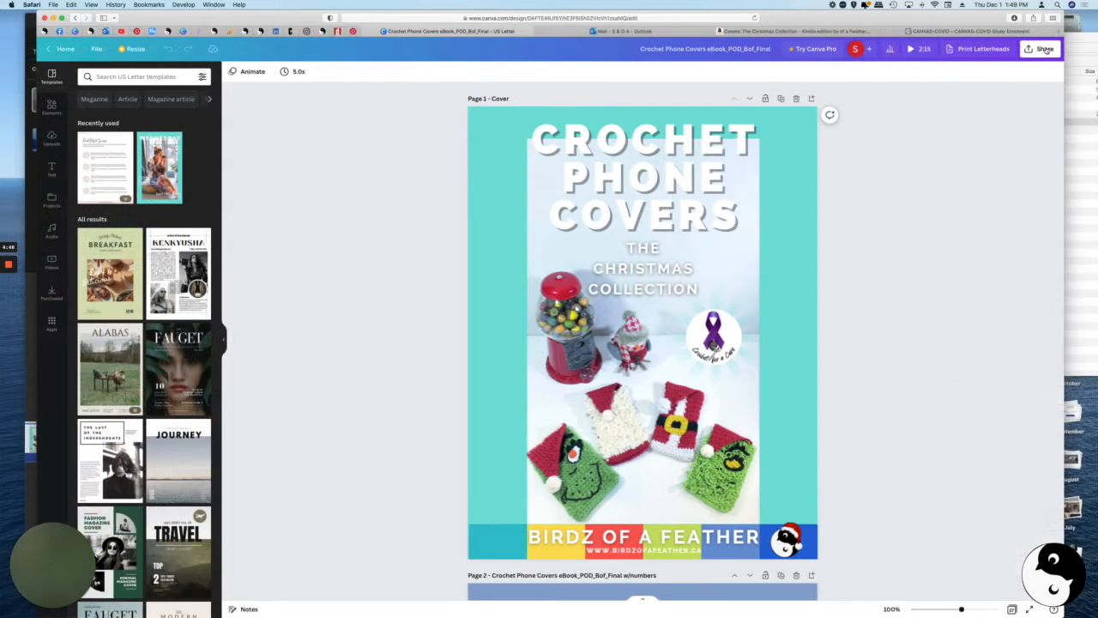
# Switch back to the Canva design and choose JPG as the file type for its download.
pyautogui.click(1045, 50)
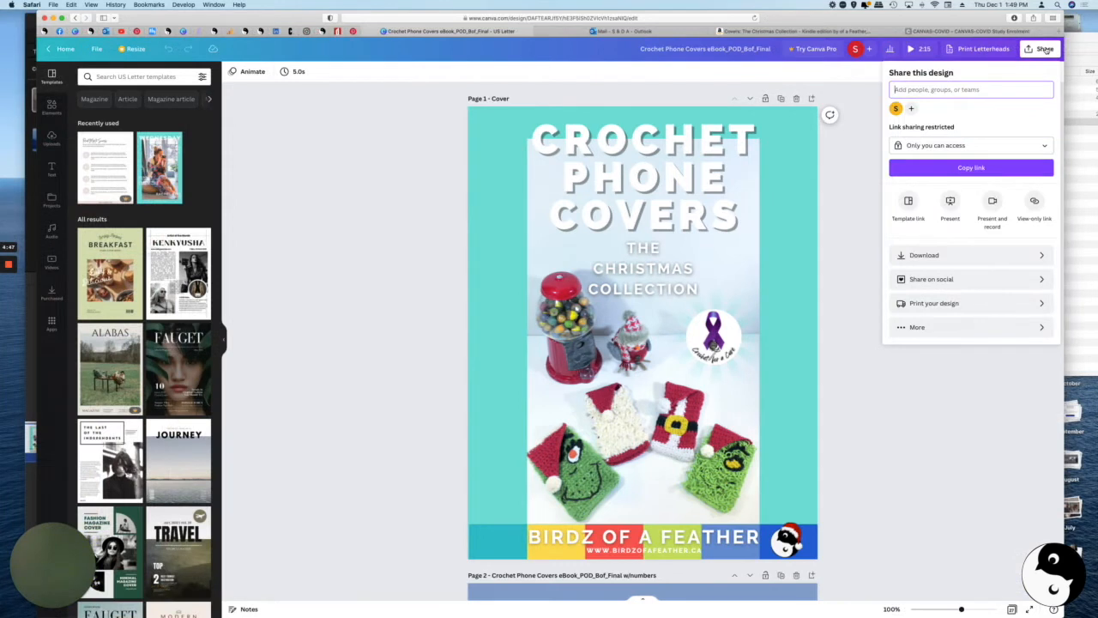
pyautogui.click(947, 258)
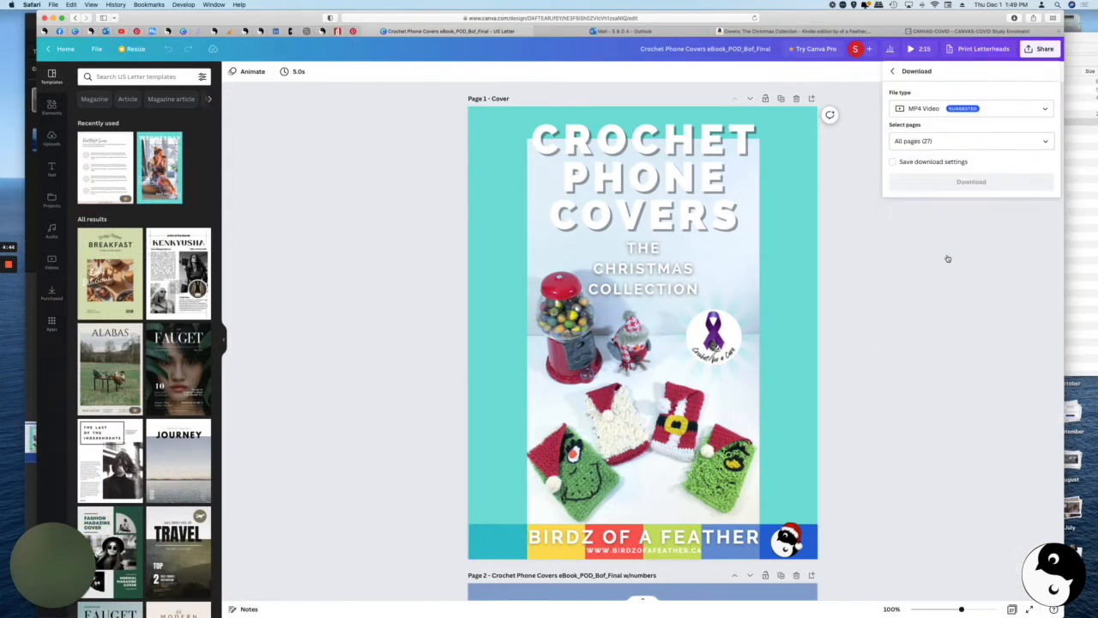
pyautogui.click(1006, 110)
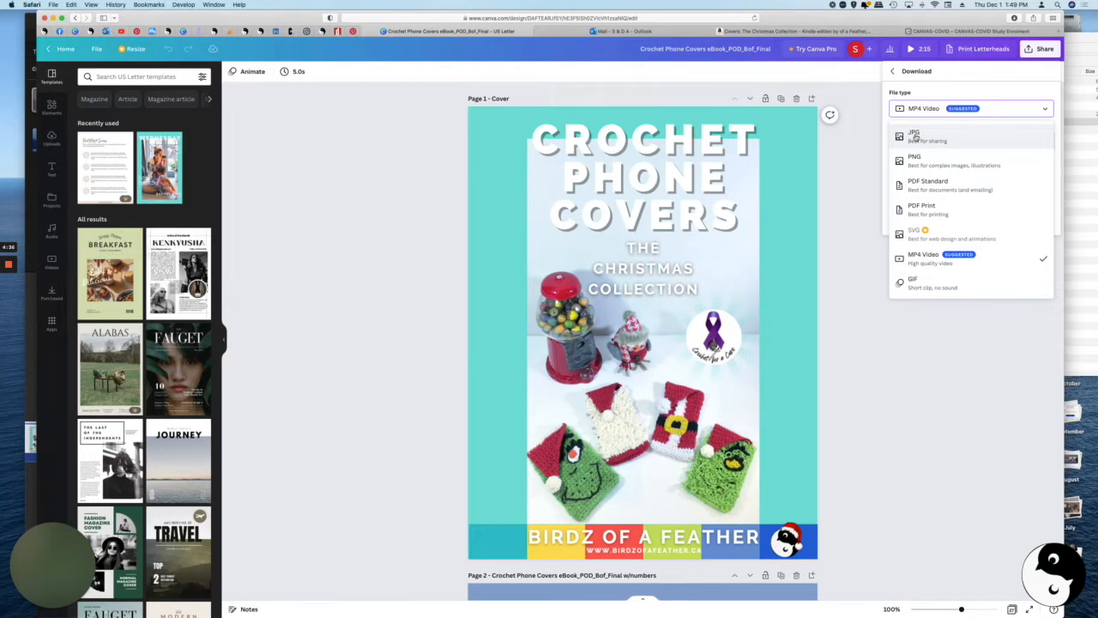
pyautogui.click(914, 135)
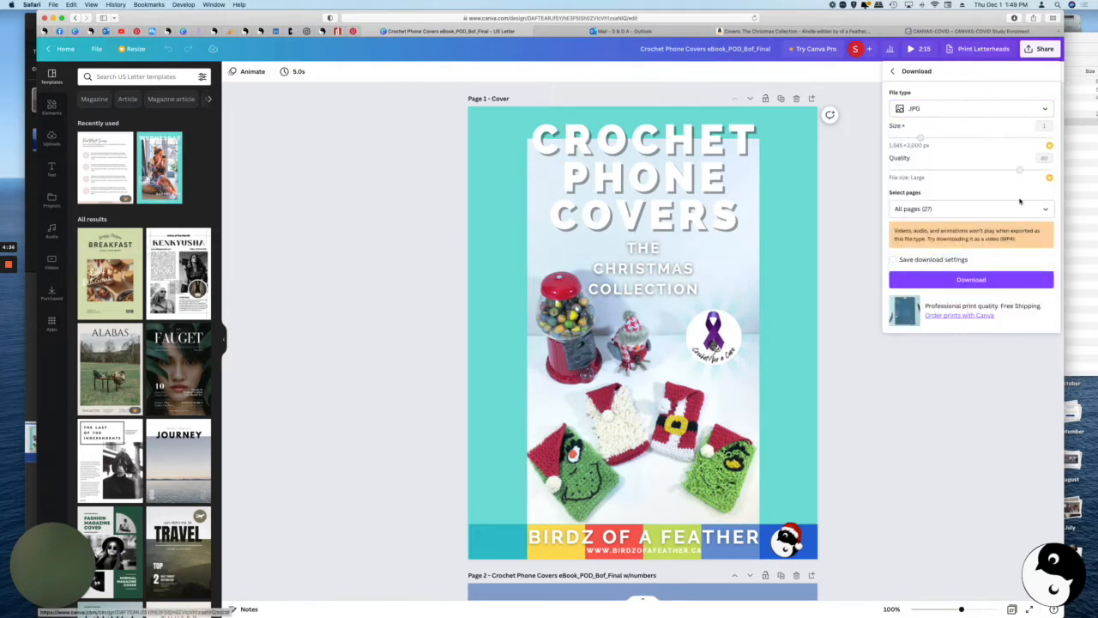
# Limit the JPG export to Page 1 – Cover, download it, and close the image's preview.
pyautogui.click(1036, 209)
pyautogui.click(1046, 234)
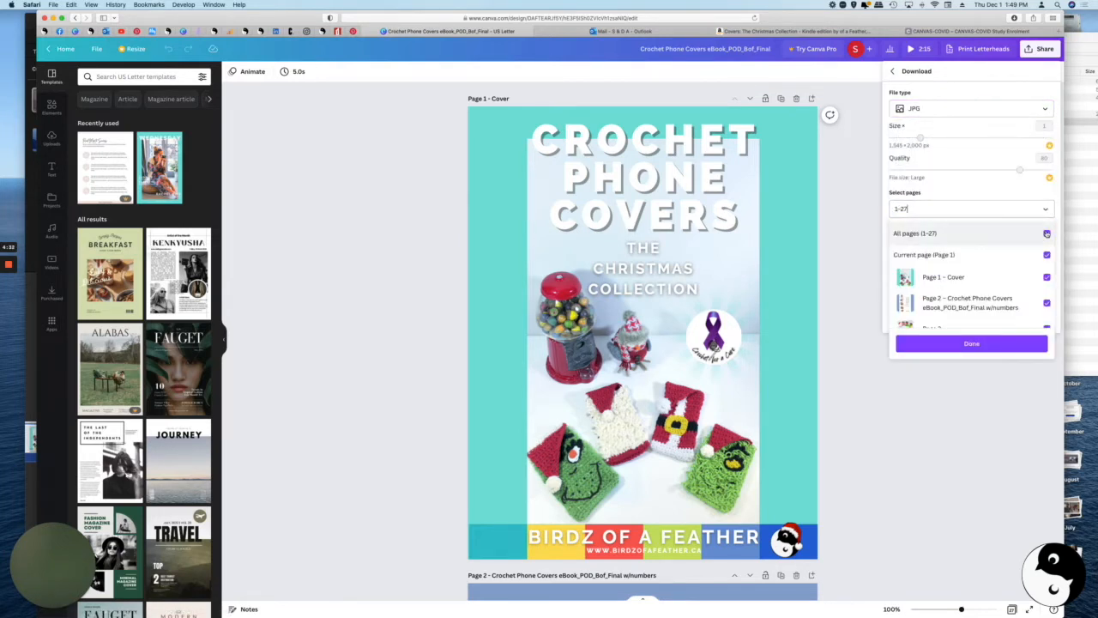
pyautogui.click(1047, 279)
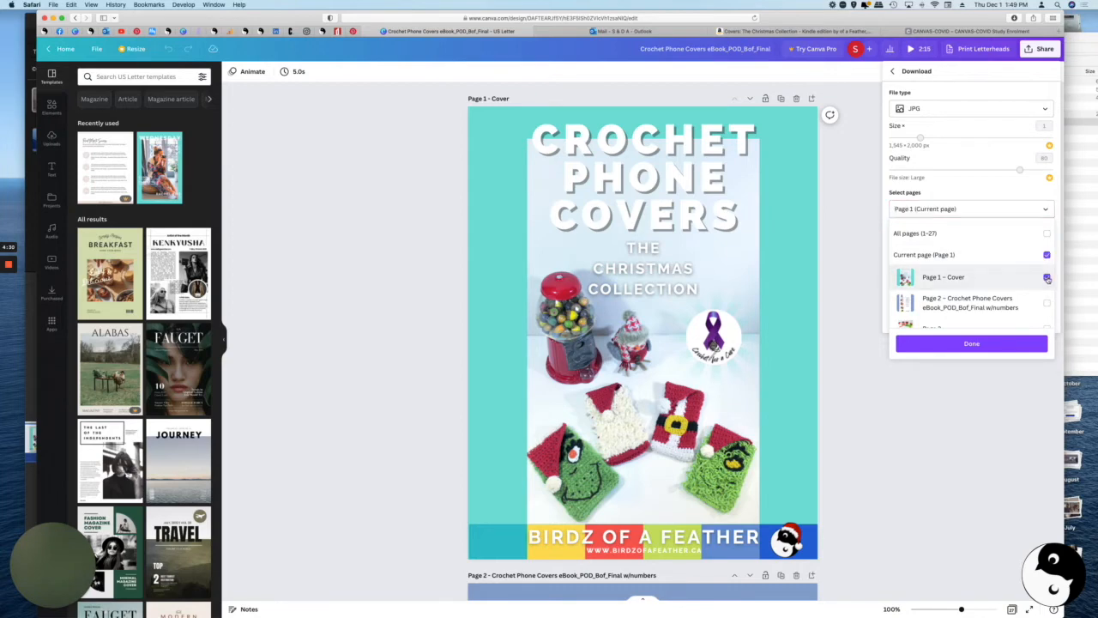
pyautogui.click(972, 343)
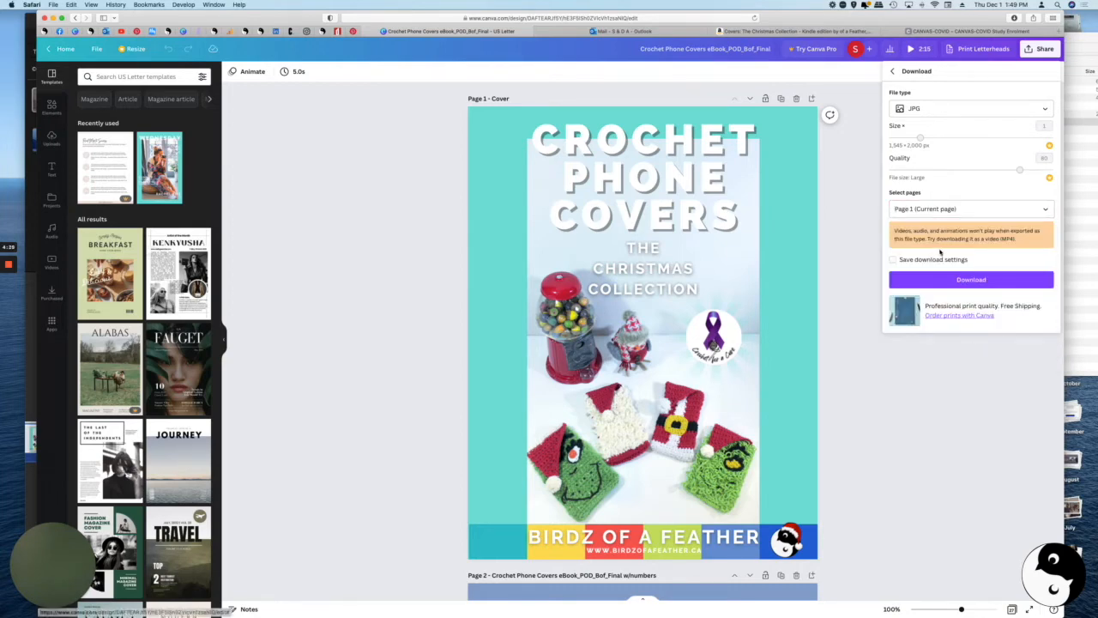
pyautogui.click(975, 282)
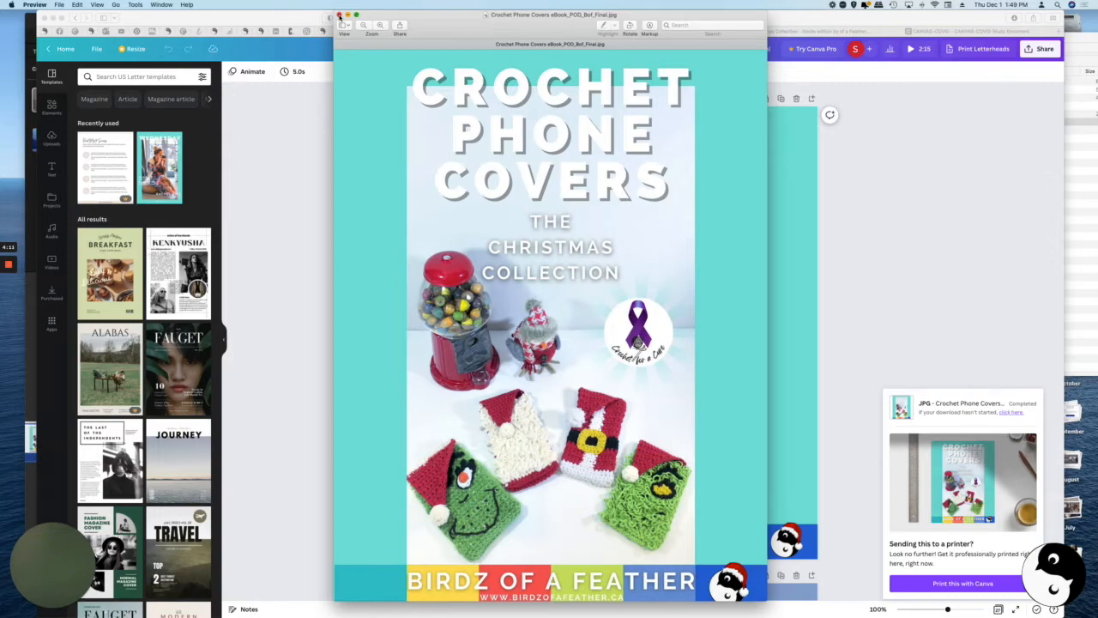
pyautogui.click(338, 14)
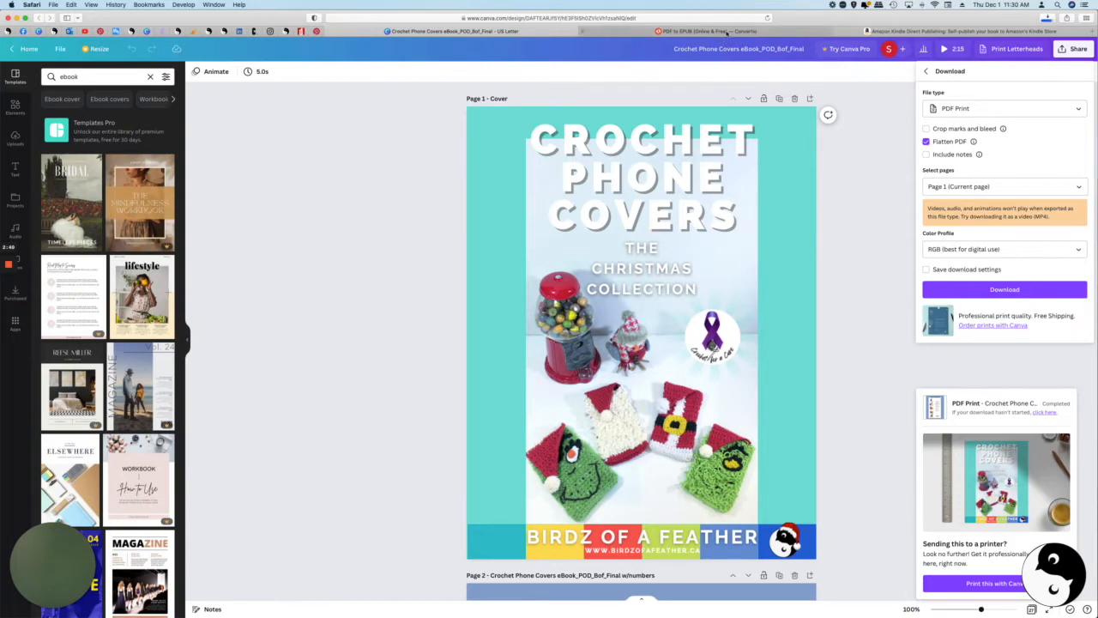
# Switch to the Convertio PDF to EPUB converter, upload the Crochet Phone Covers eBook PDF, and start its conversion to EPUB.
pyautogui.moveTo(710, 32)
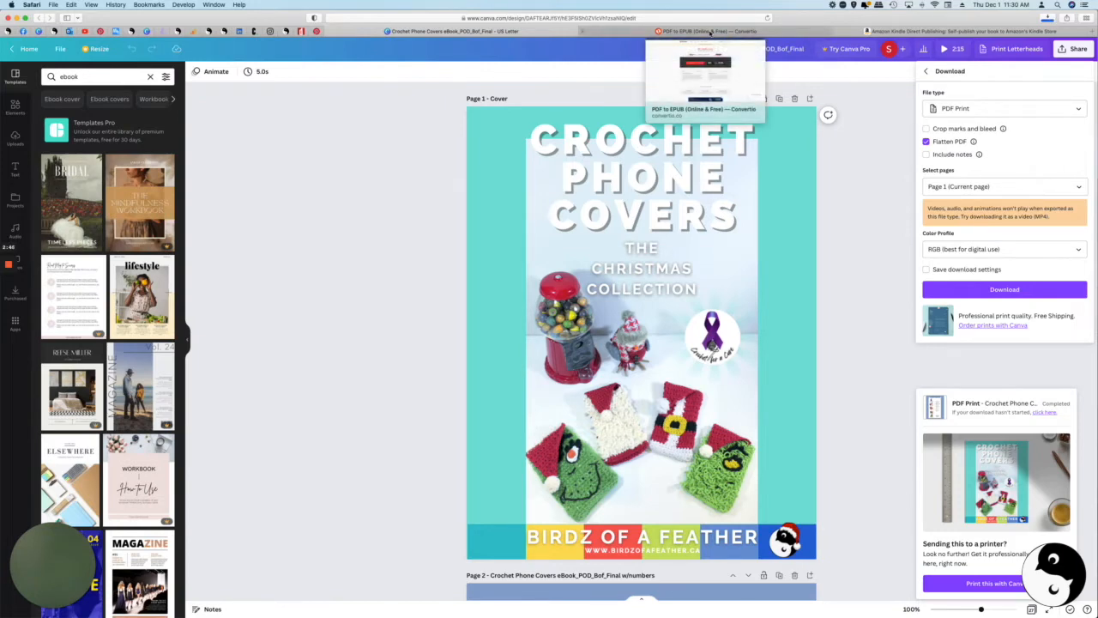
pyautogui.click(710, 32)
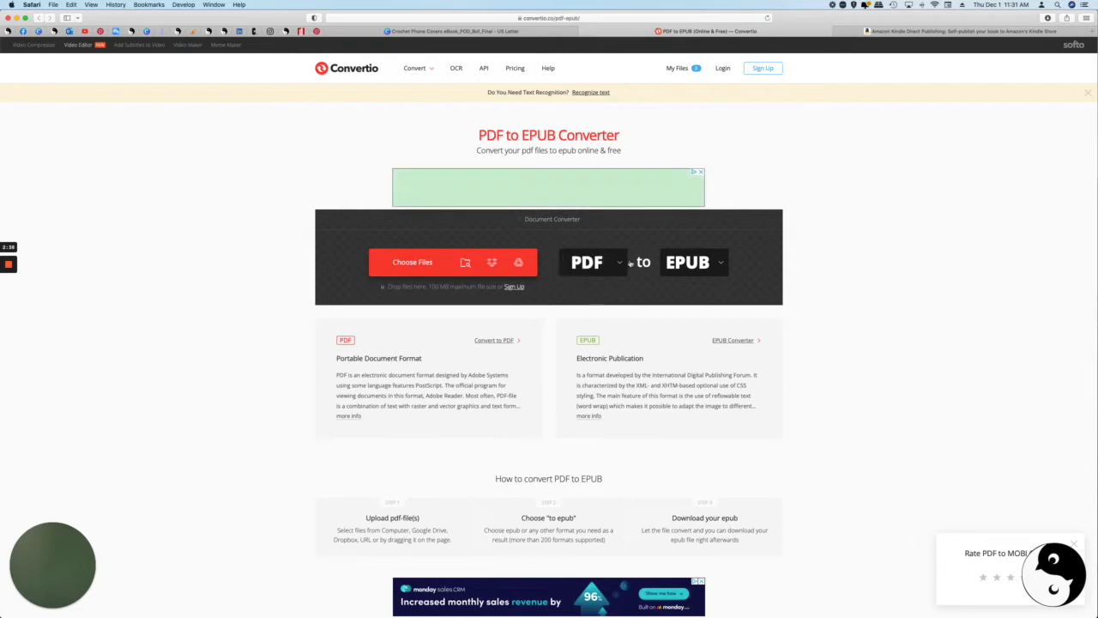
pyautogui.click(432, 263)
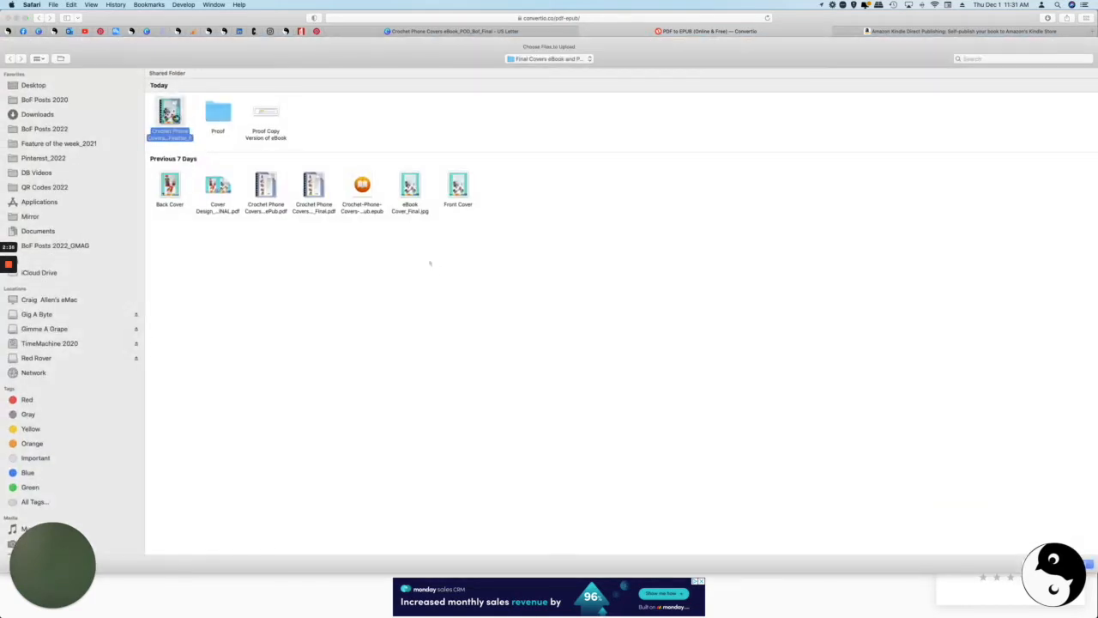
pyautogui.click(1085, 564)
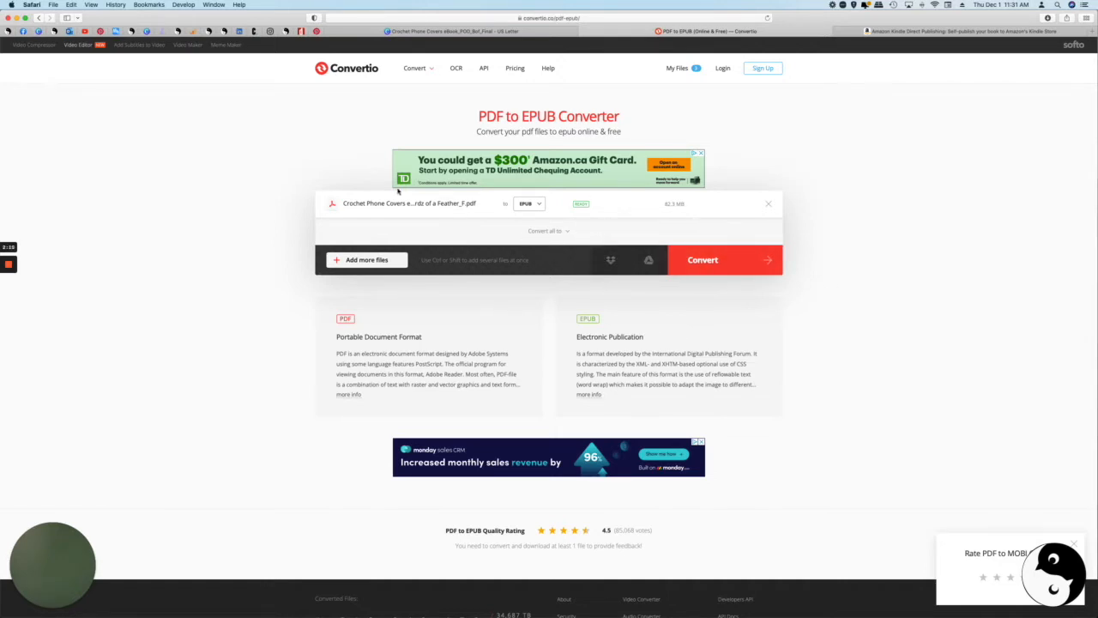
pyautogui.click(720, 263)
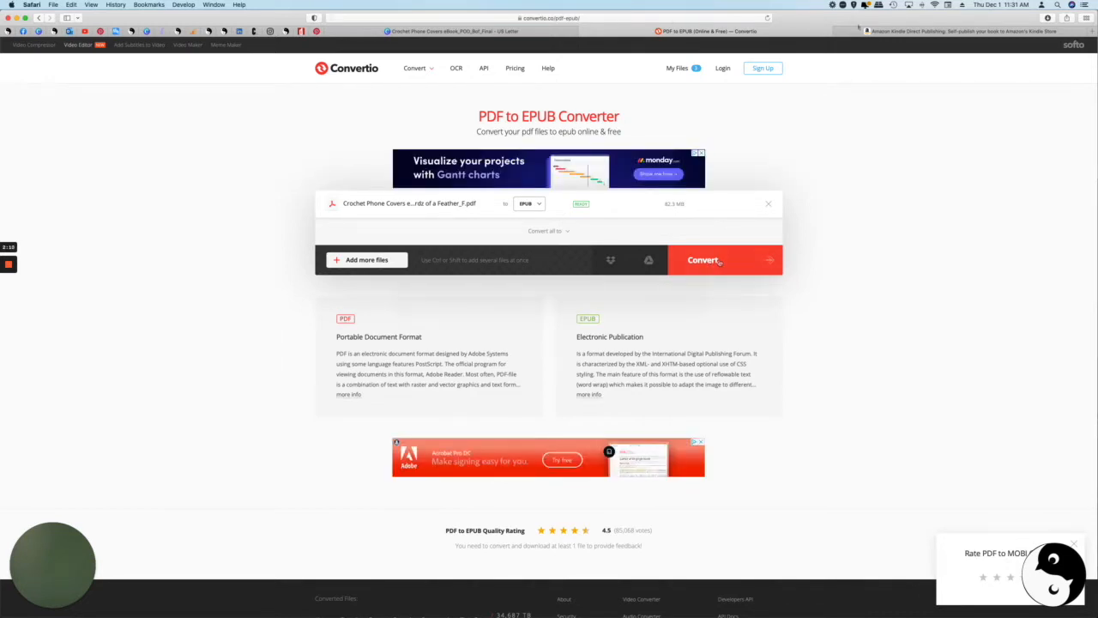
# Switch to Kindle Direct Publishing and continue the setup of the Crochet Phone Covers Kindle eBook.
pyautogui.click(931, 31)
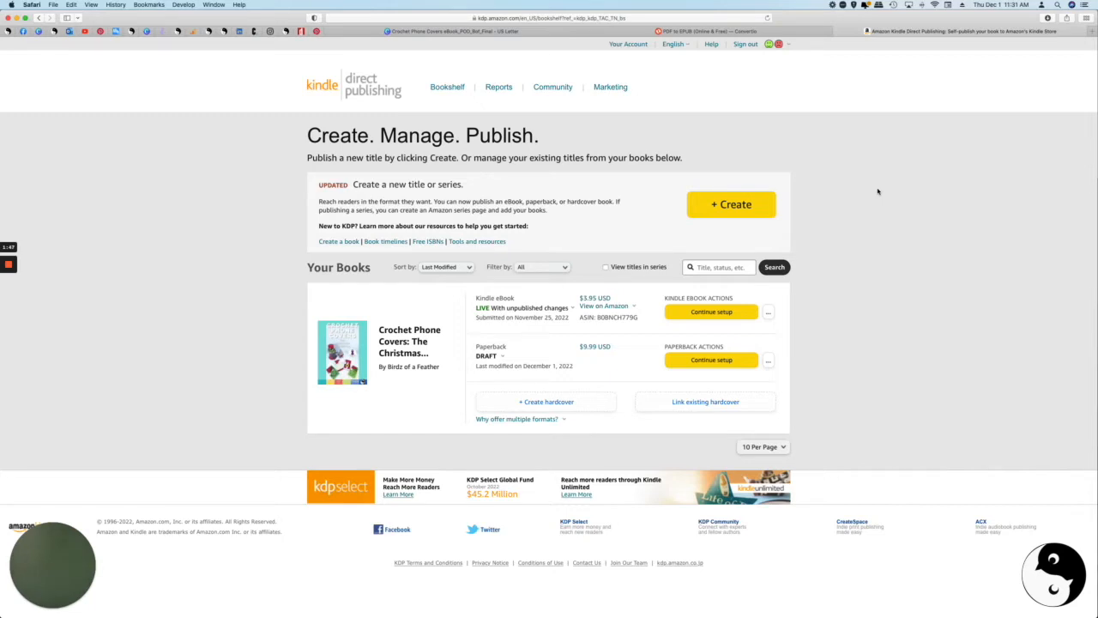
pyautogui.click(712, 312)
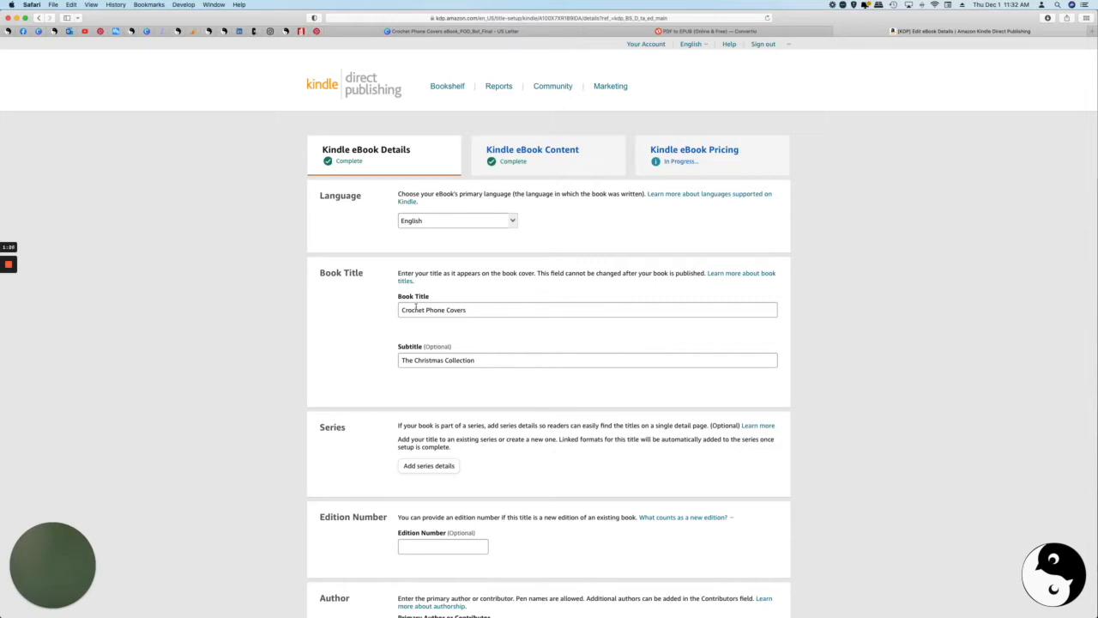
# Review the eBook details from the title to the age and grade range, and save and continue to Content.
pyautogui.scroll(-5, 456, 361)
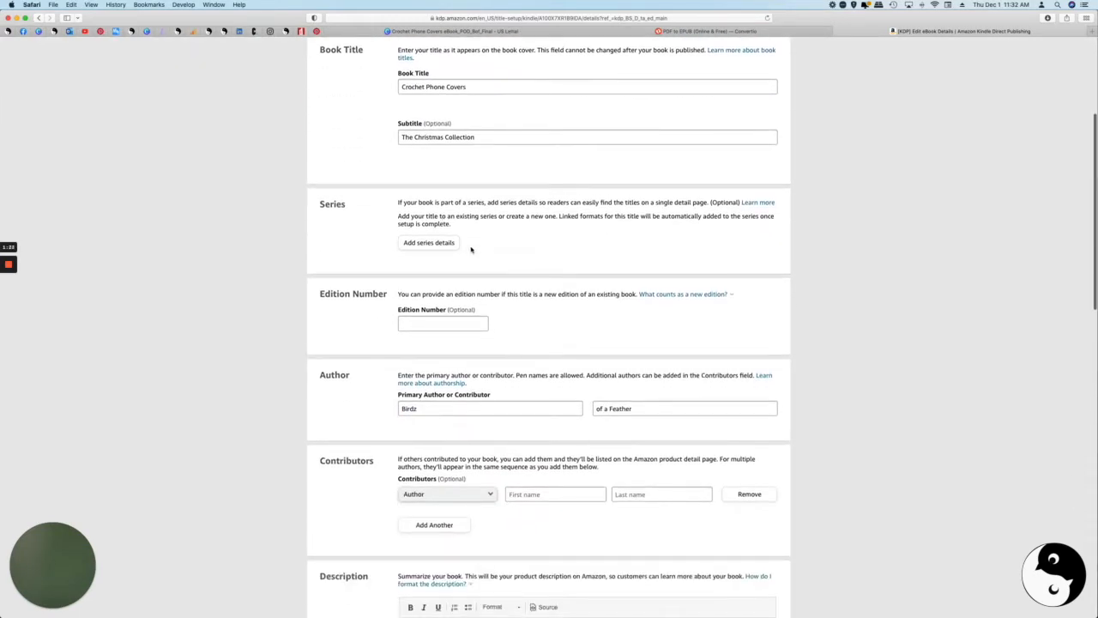
pyautogui.scroll(-4, 471, 249)
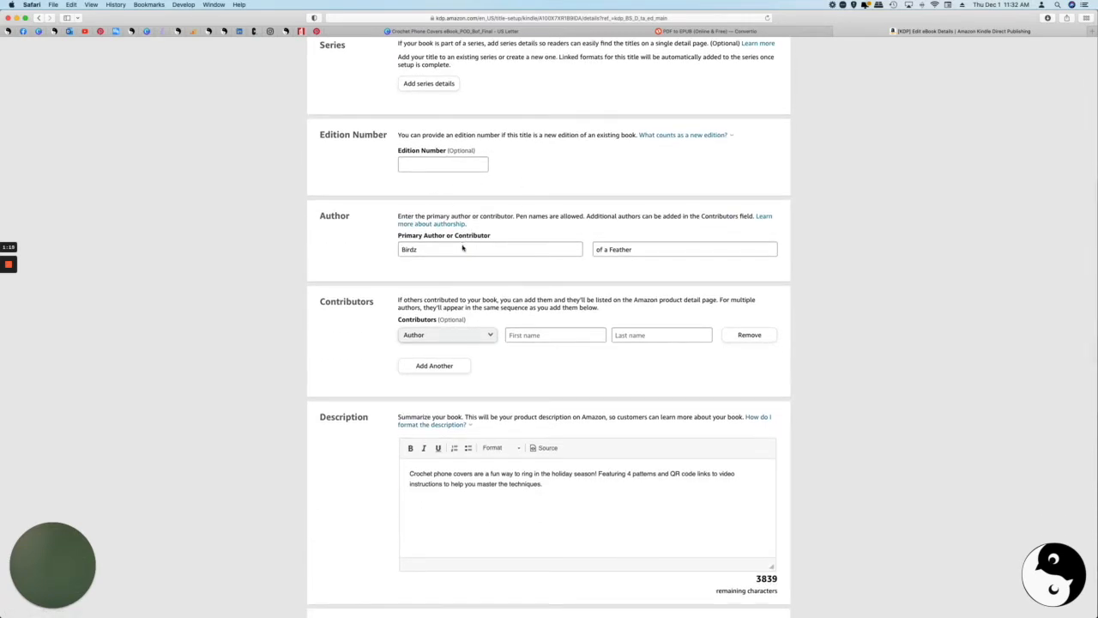
pyautogui.scroll(-1, 462, 248)
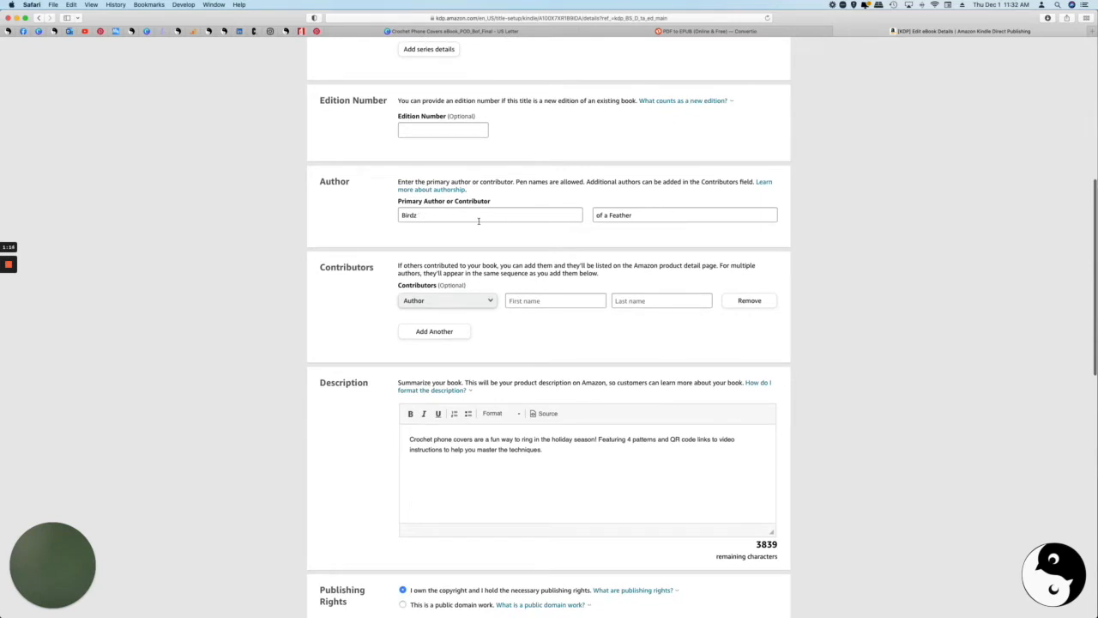
pyautogui.scroll(-3, 478, 221)
pyautogui.scroll(4, 478, 221)
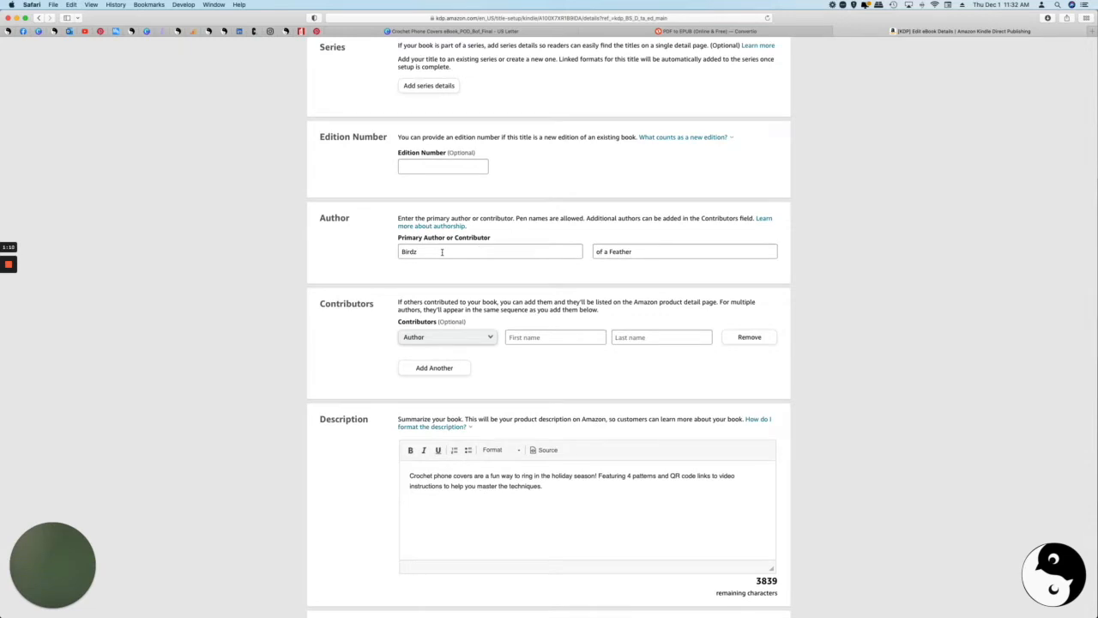
pyautogui.scroll(-6, 441, 251)
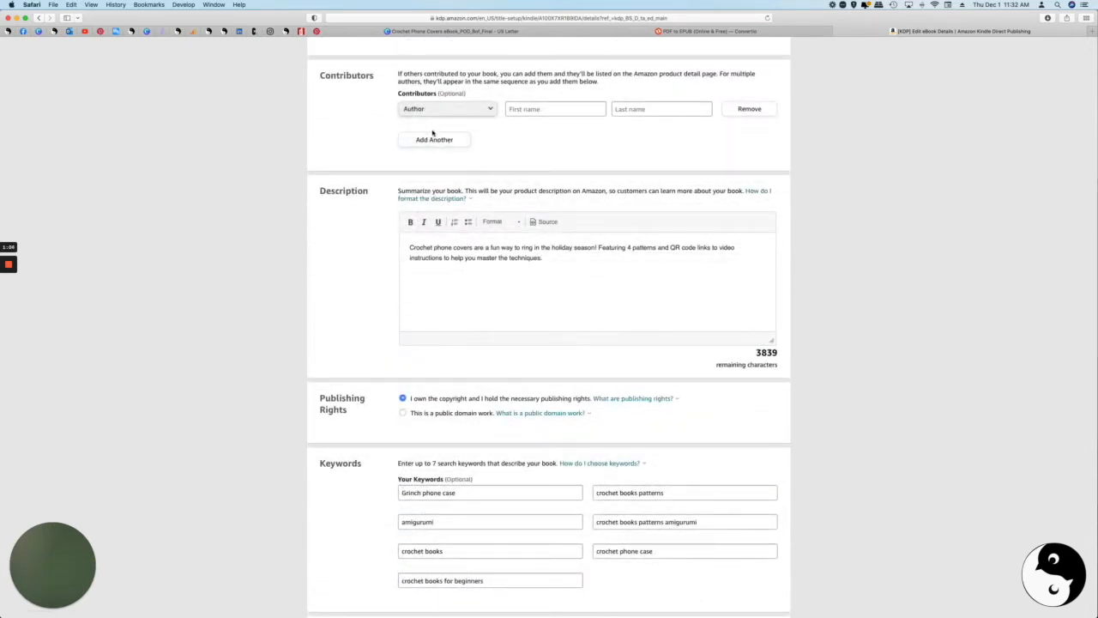
pyautogui.scroll(-2, 478, 141)
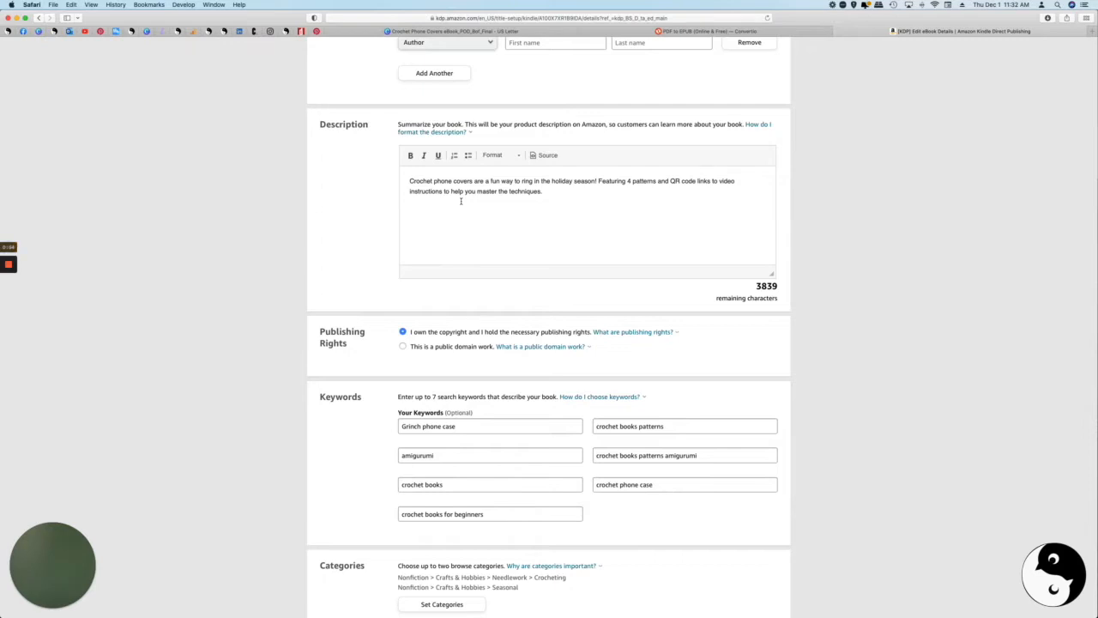
pyautogui.scroll(-8, 461, 201)
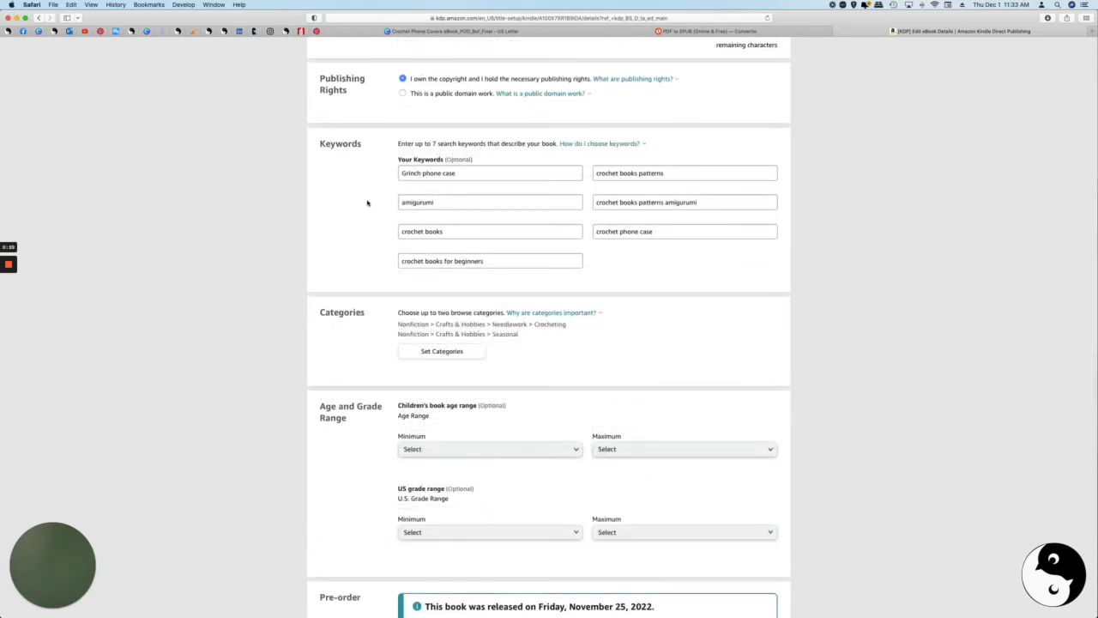
pyautogui.scroll(-5, 367, 202)
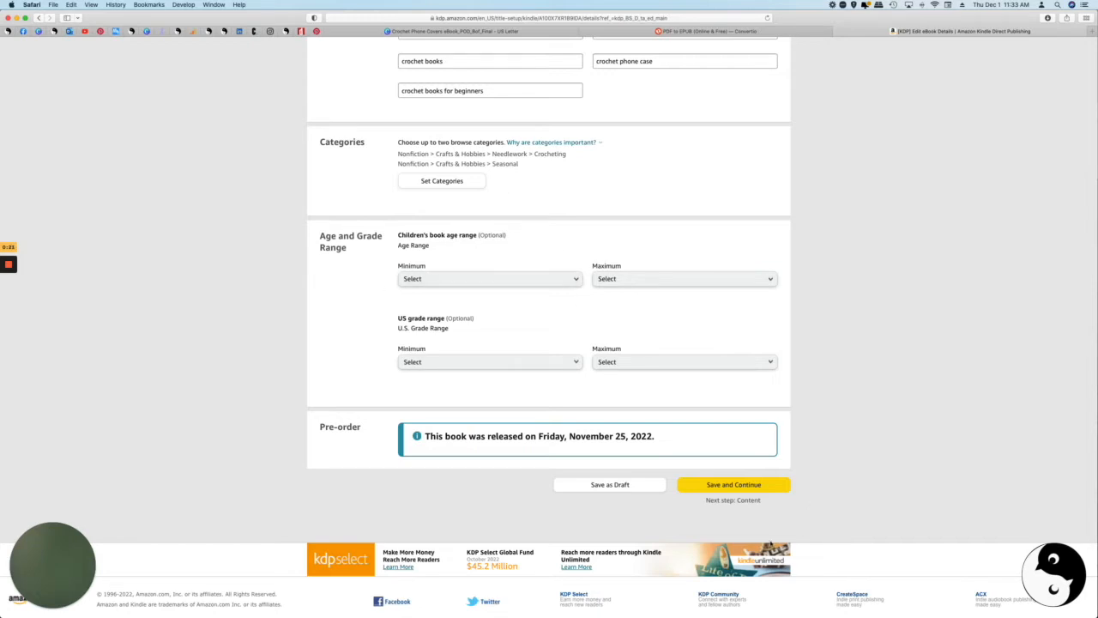
pyautogui.click(739, 485)
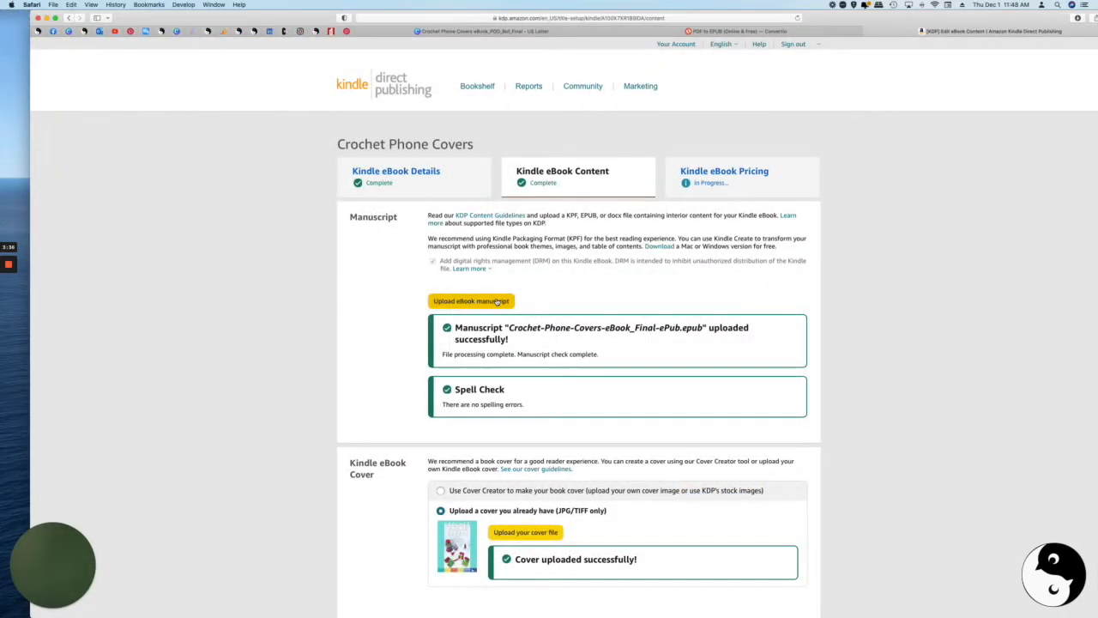
# Upload Crochet-Phone-Covers-eBook_Final-ePub.epub as the eBook manuscript and save the content as a draft.
pyautogui.click(497, 301)
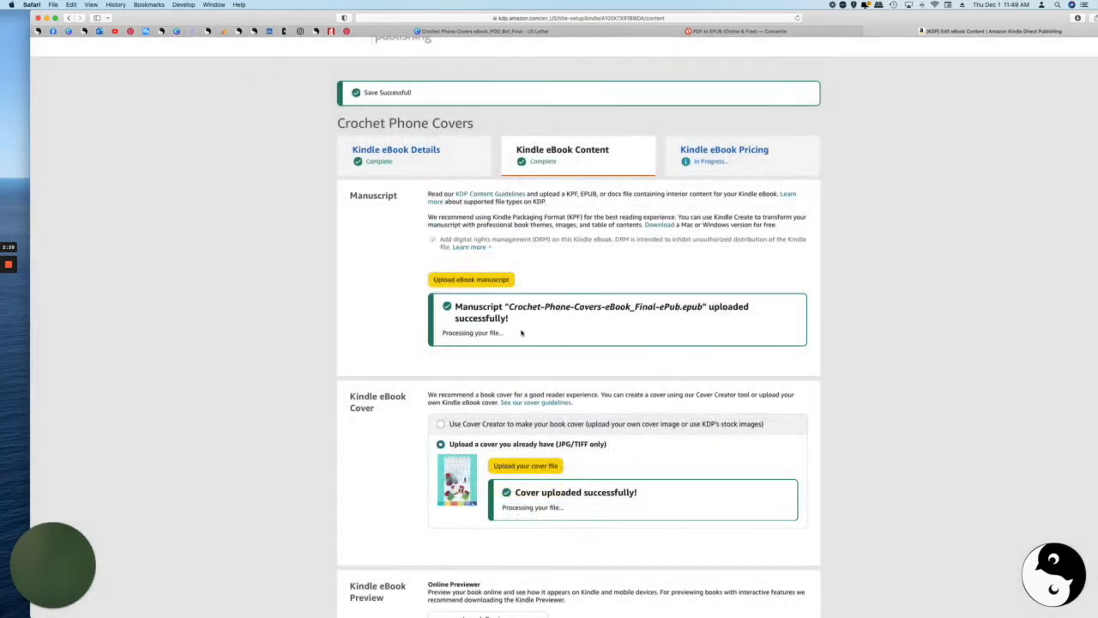
pyautogui.scroll(-4, 530, 332)
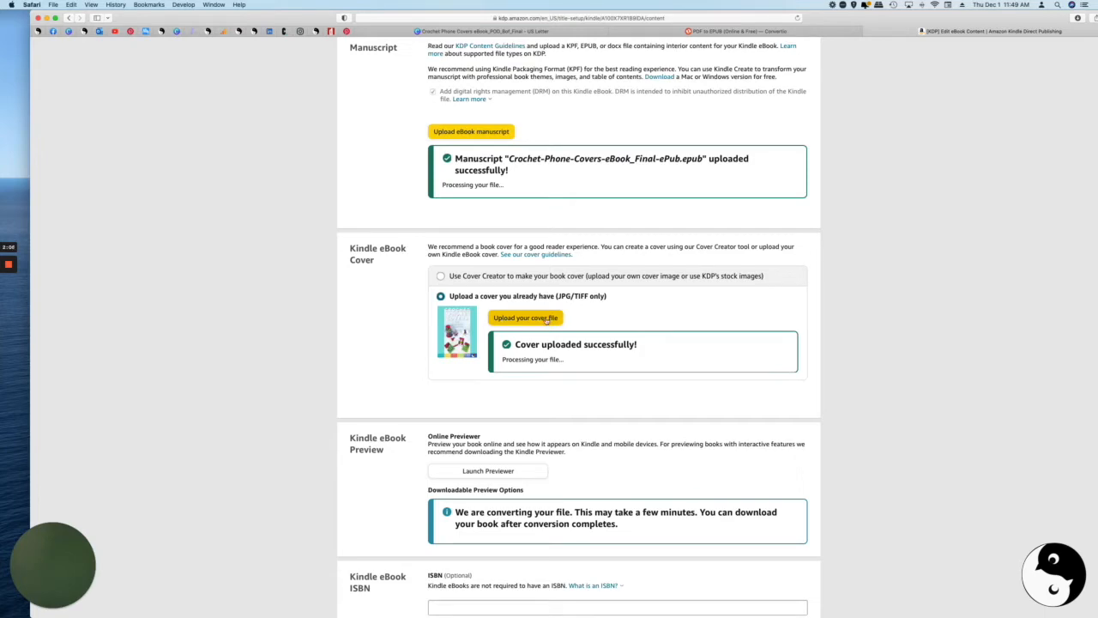
pyautogui.scroll(-5, 545, 320)
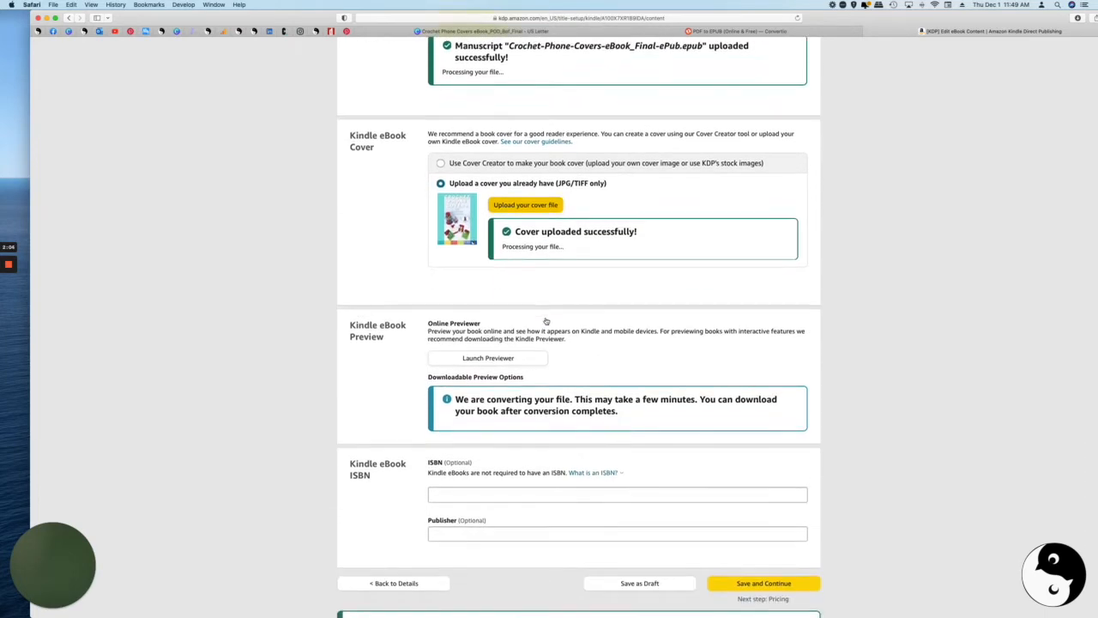
pyautogui.scroll(-1, 546, 320)
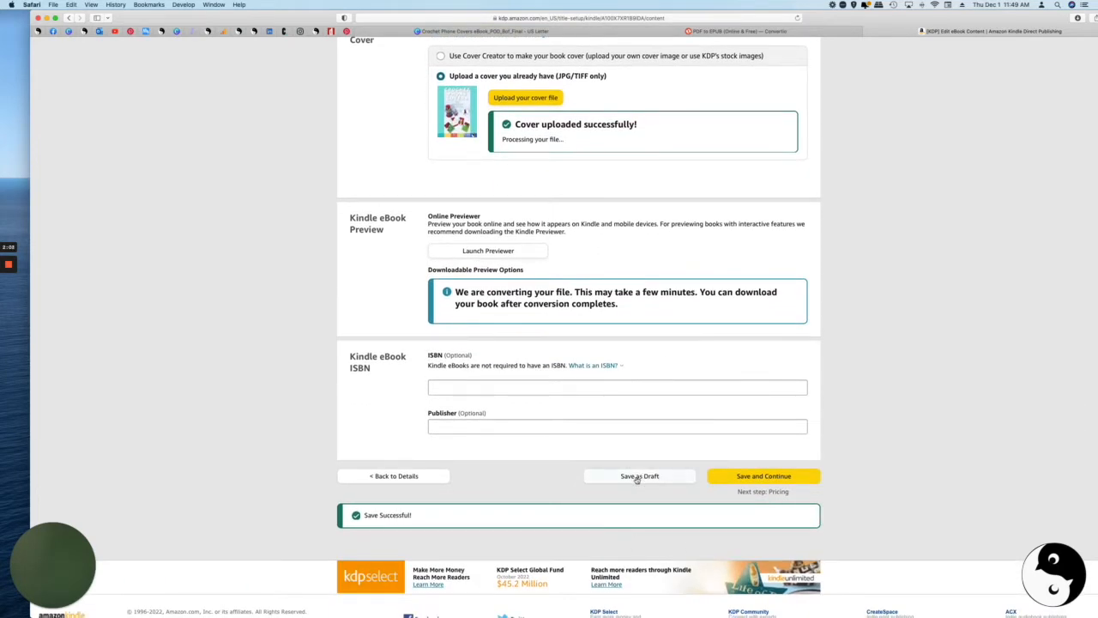
pyautogui.click(637, 479)
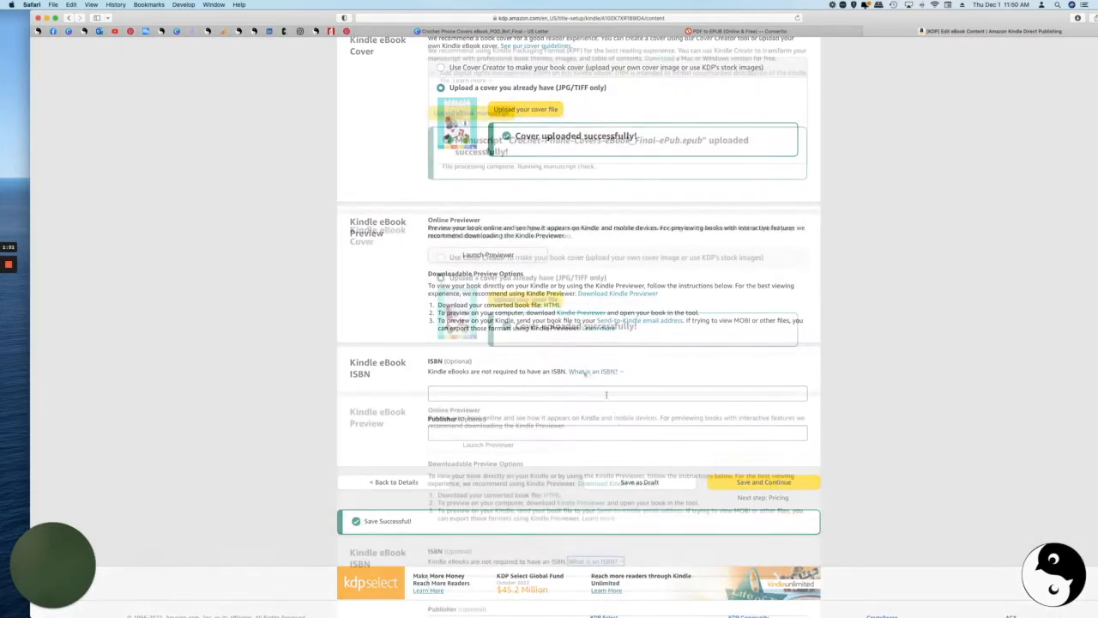
# Launch the online previewer for the eBook and look through its device options, keeping Tablet.
pyautogui.scroll(-4, 574, 197)
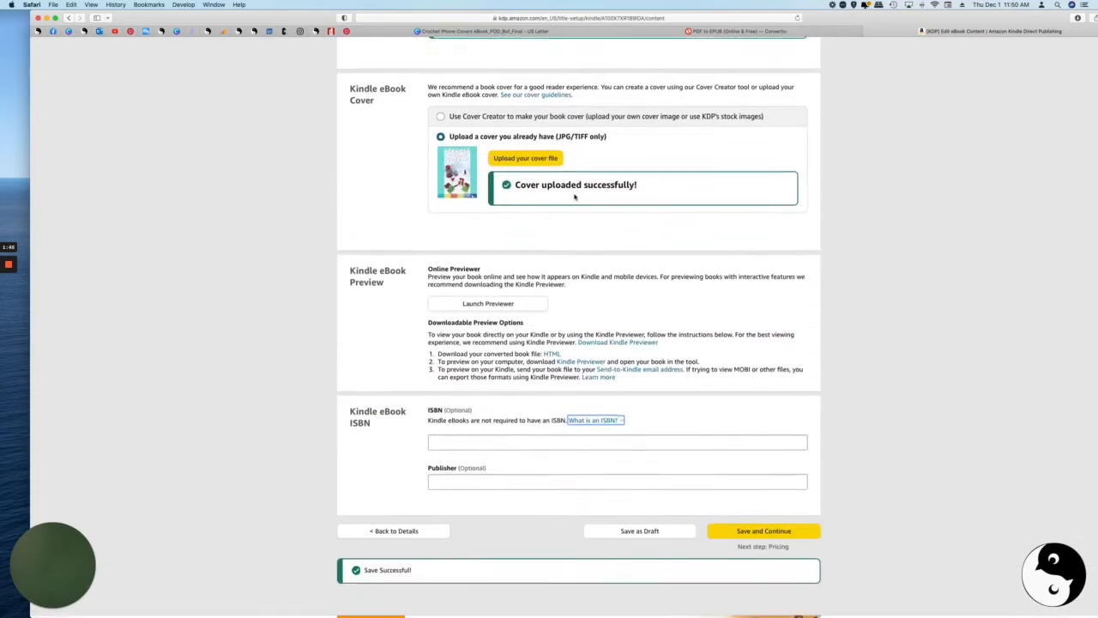
pyautogui.scroll(-1, 574, 197)
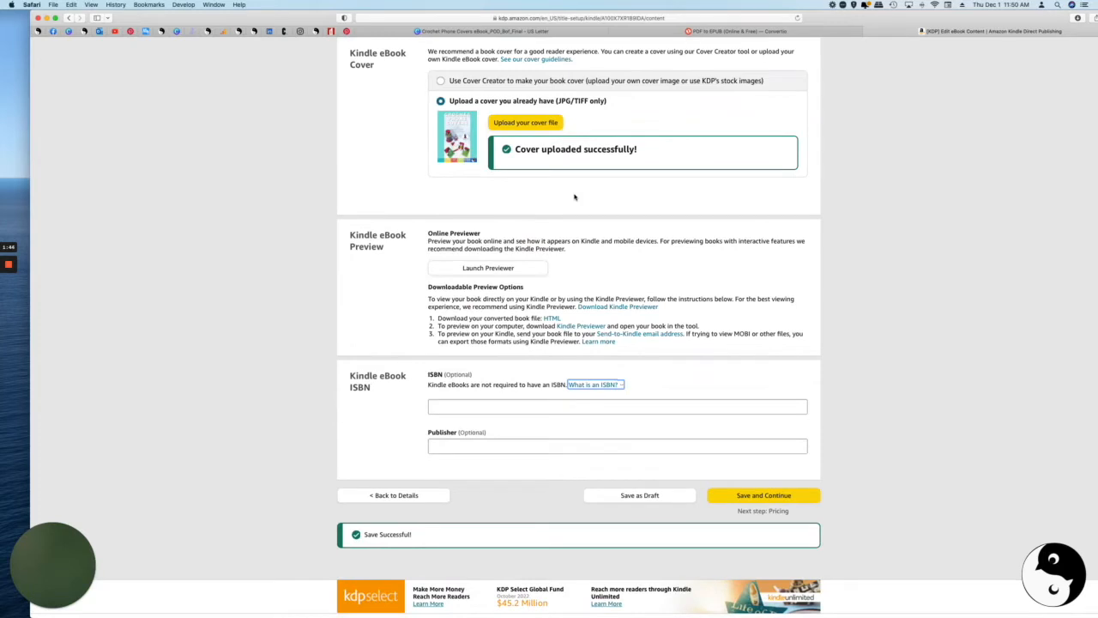
pyautogui.click(488, 269)
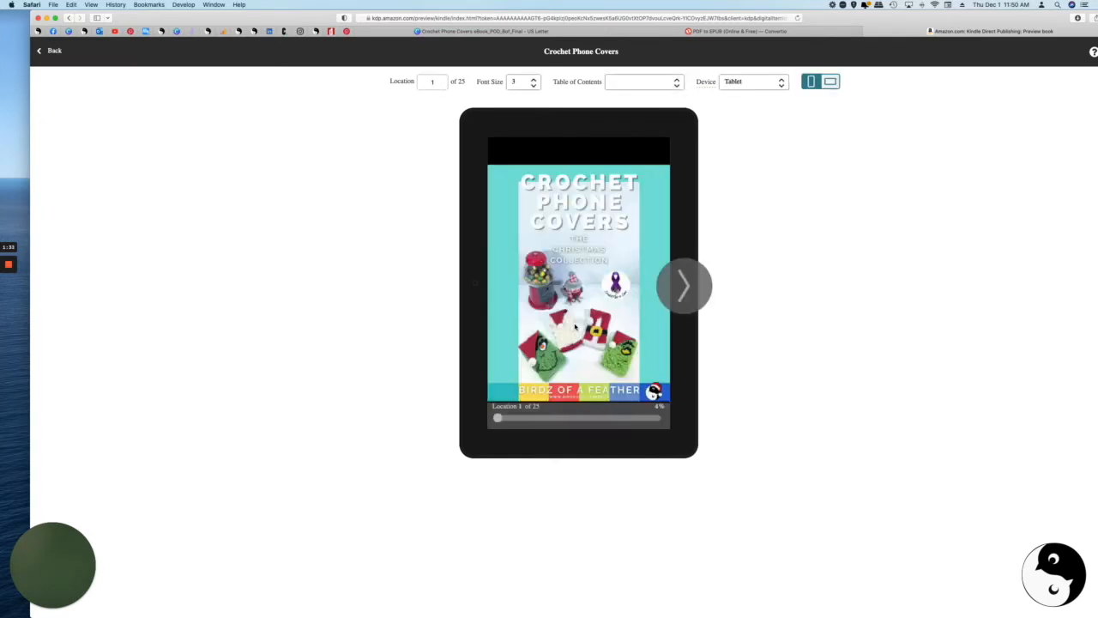
pyautogui.click(781, 85)
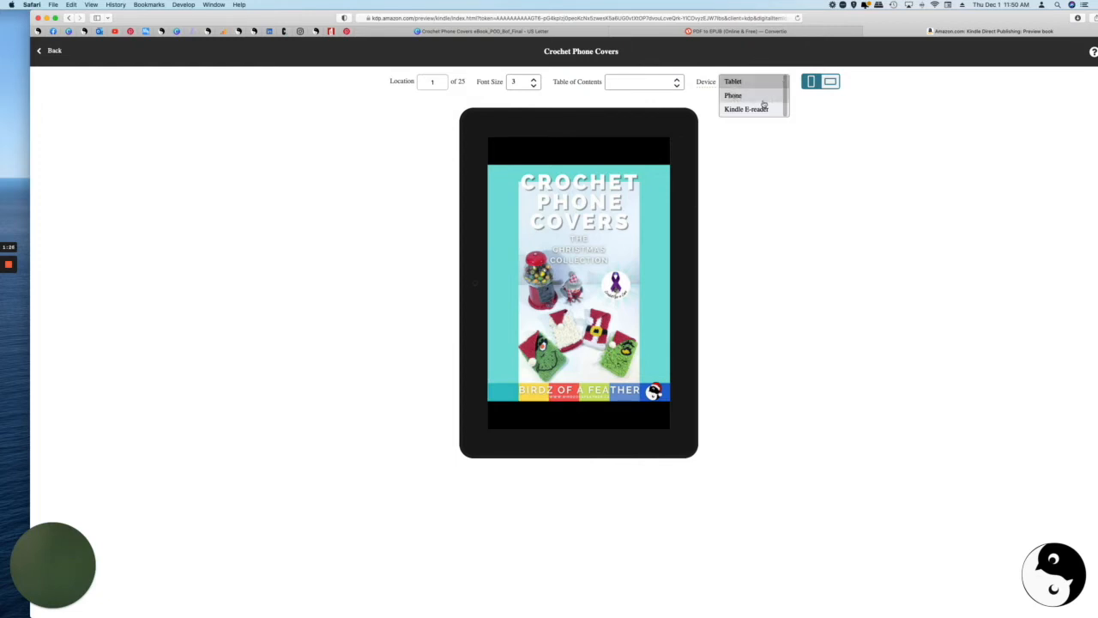
pyautogui.click(757, 110)
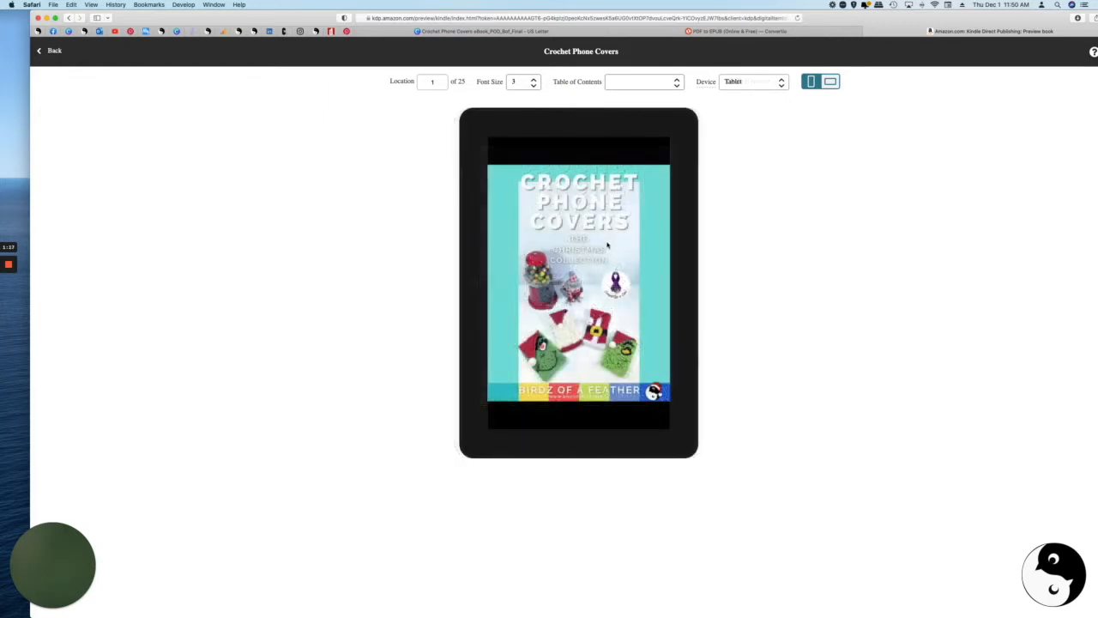
# Page through the eBook preview from the cover to the Santa Inspired Loopy Cover instructions, and return to the content page.
pyautogui.click(685, 284)
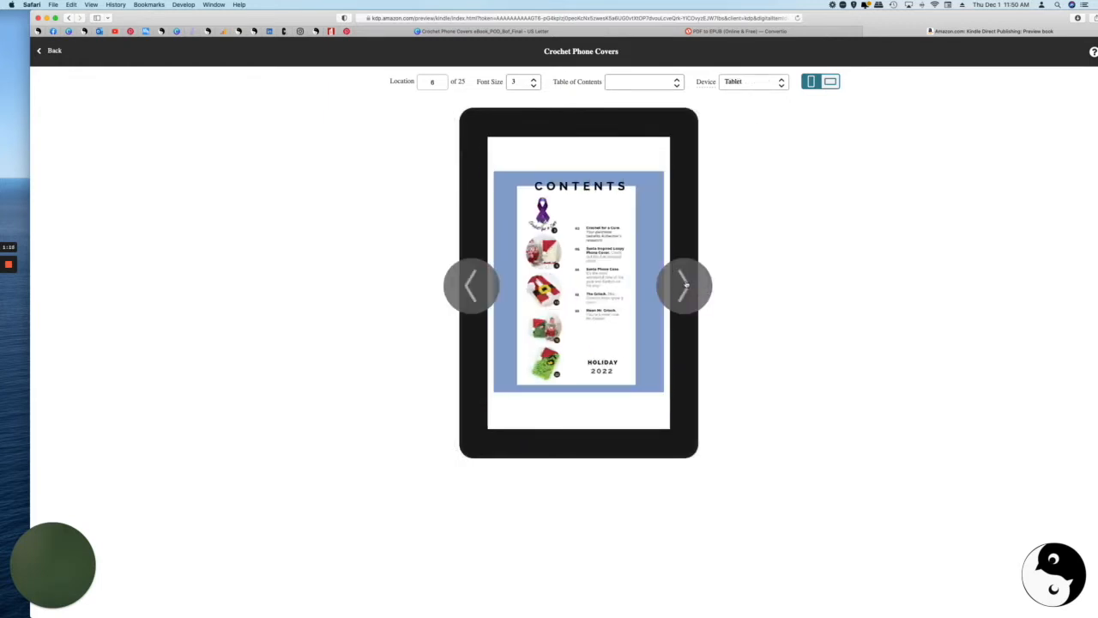
pyautogui.click(686, 285)
pyautogui.click(686, 285)
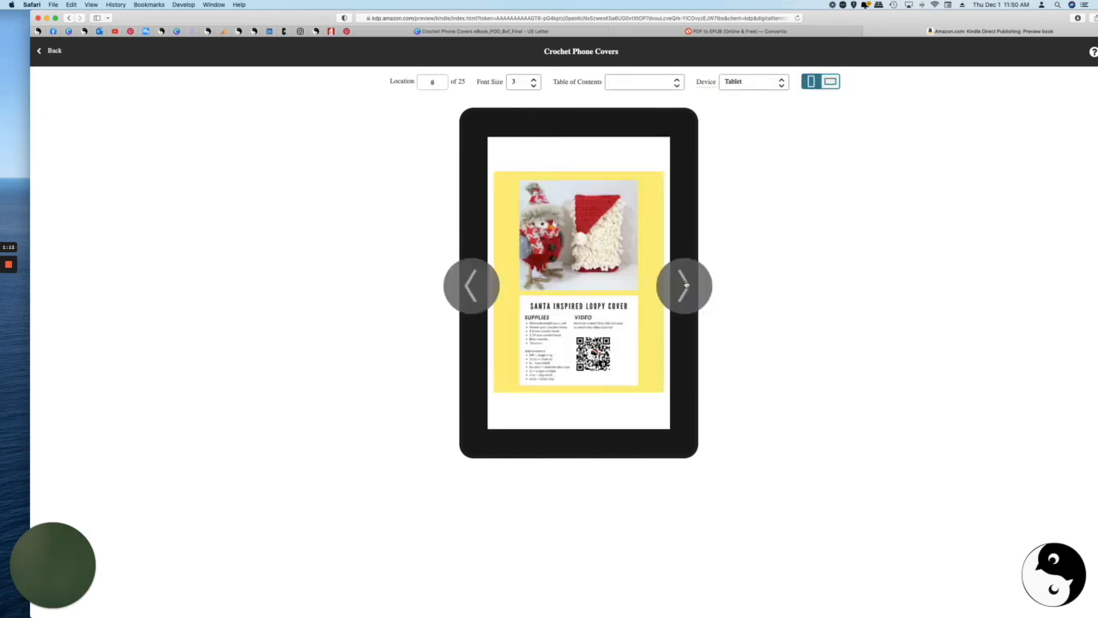
pyautogui.click(685, 285)
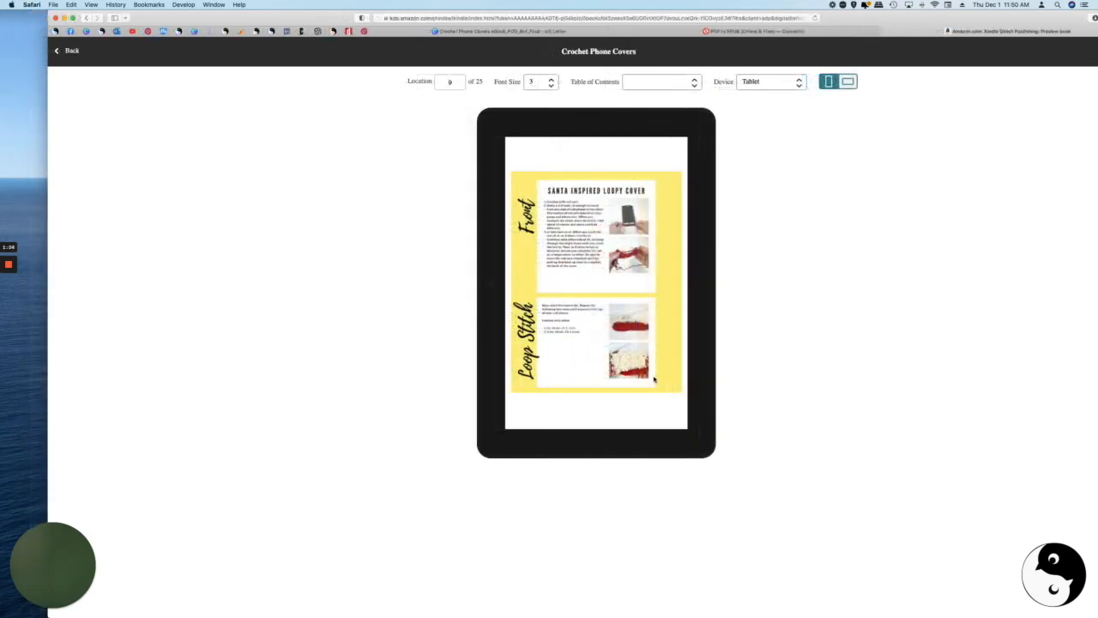
pyautogui.click(70, 51)
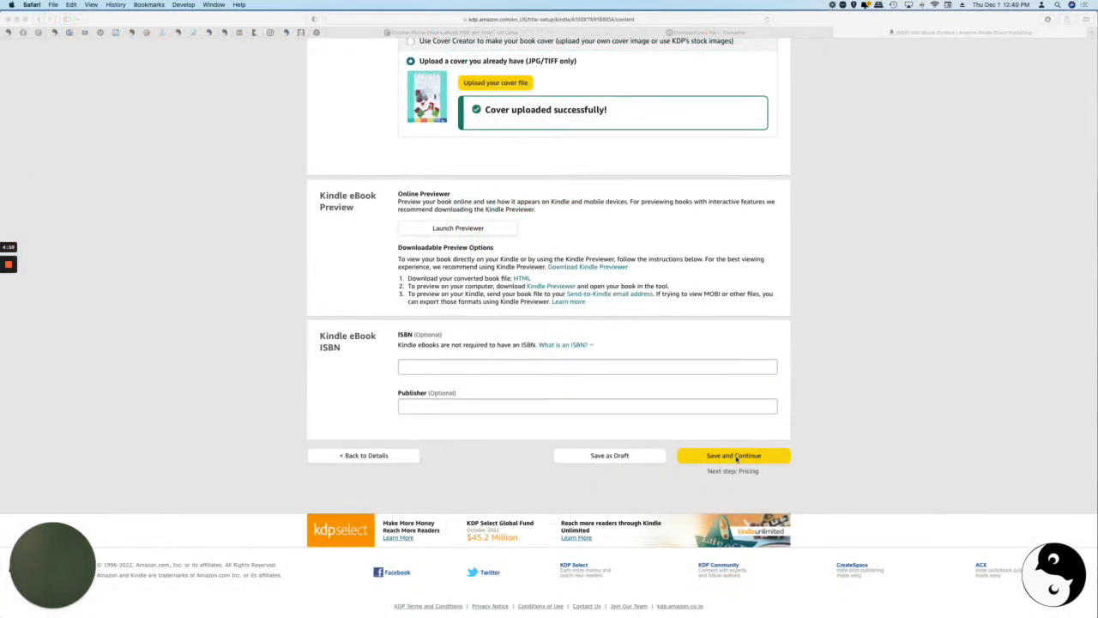
# Save the content and continue to Pricing, and view the primary marketplace choices while keeping Amazon.com.
pyautogui.click(730, 457)
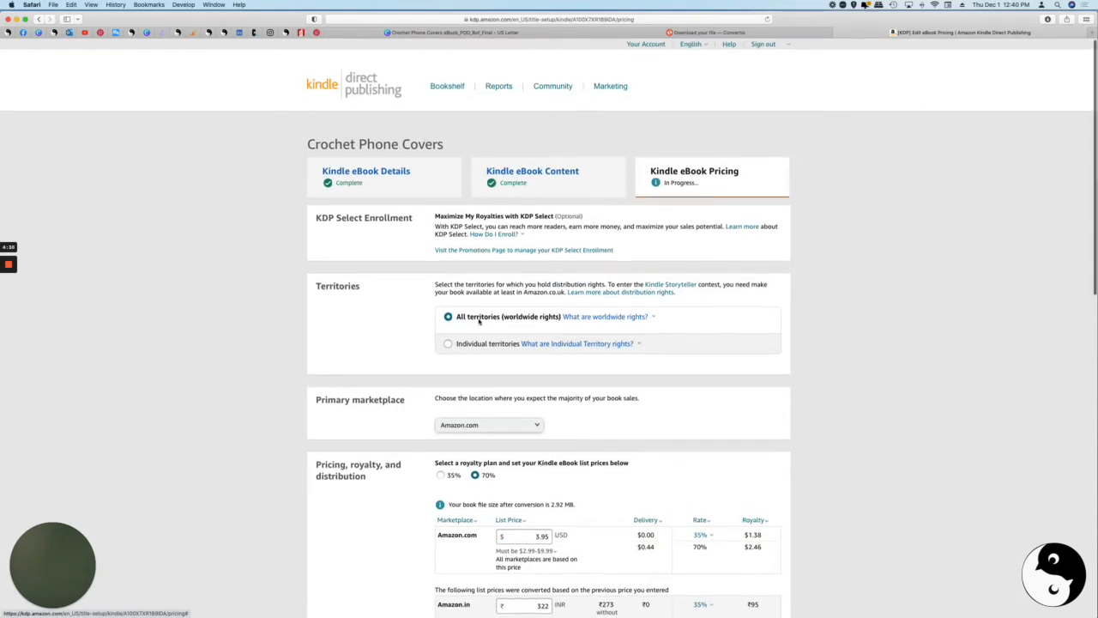
pyautogui.scroll(-3, 479, 320)
pyautogui.scroll(-2, 479, 320)
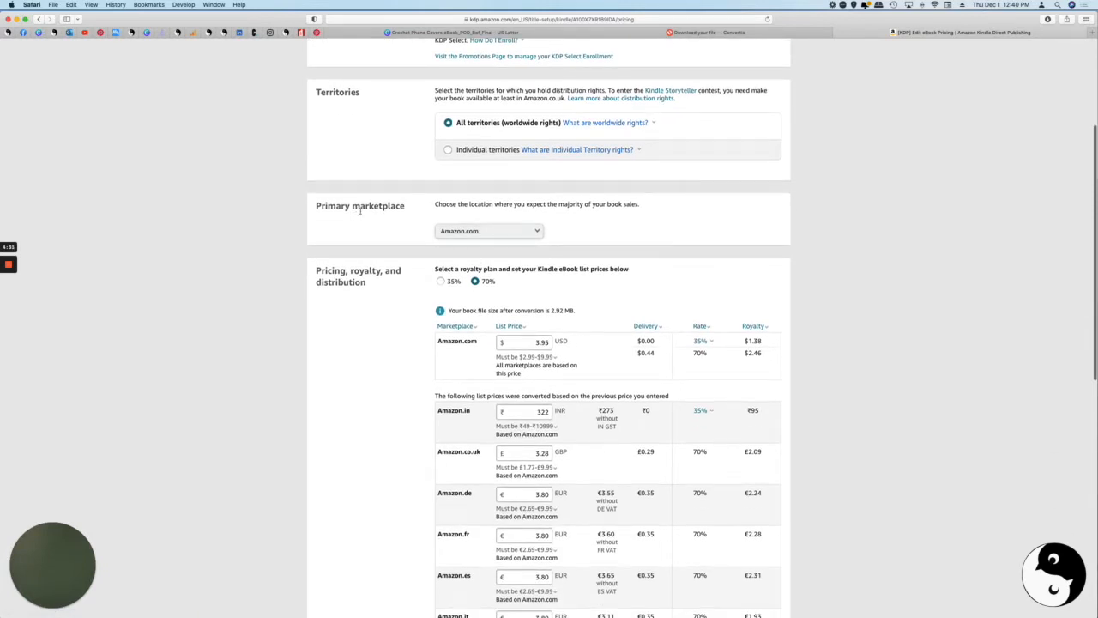
pyautogui.click(534, 234)
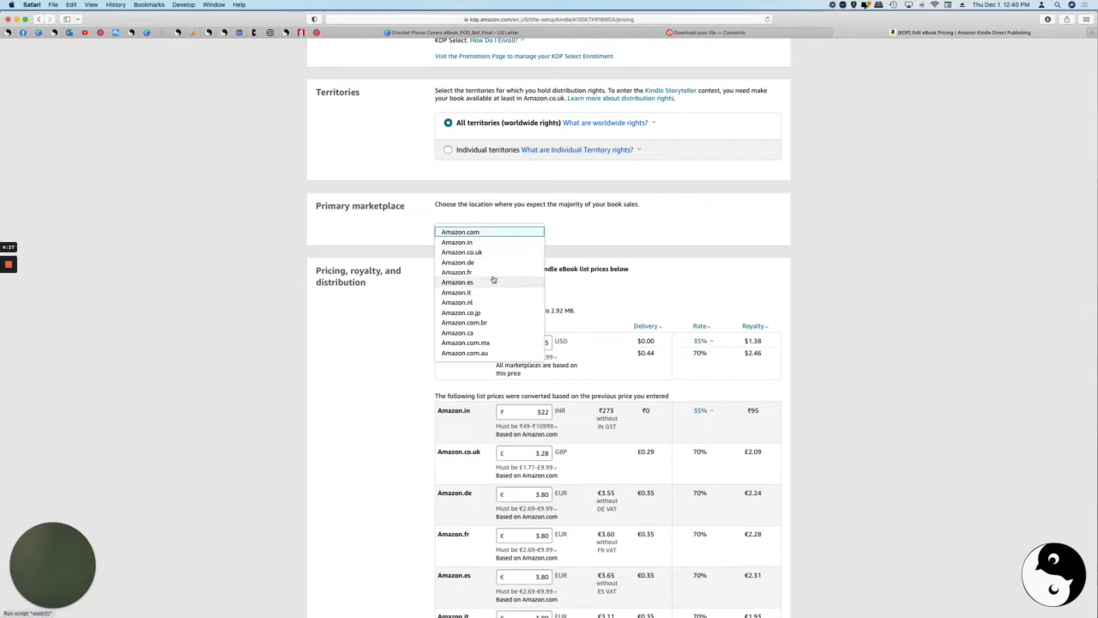
pyautogui.click(351, 228)
# Review the royalty plan and the list prices for every marketplace, and publish the Kindle eBook.
pyautogui.scroll(-2, 350, 228)
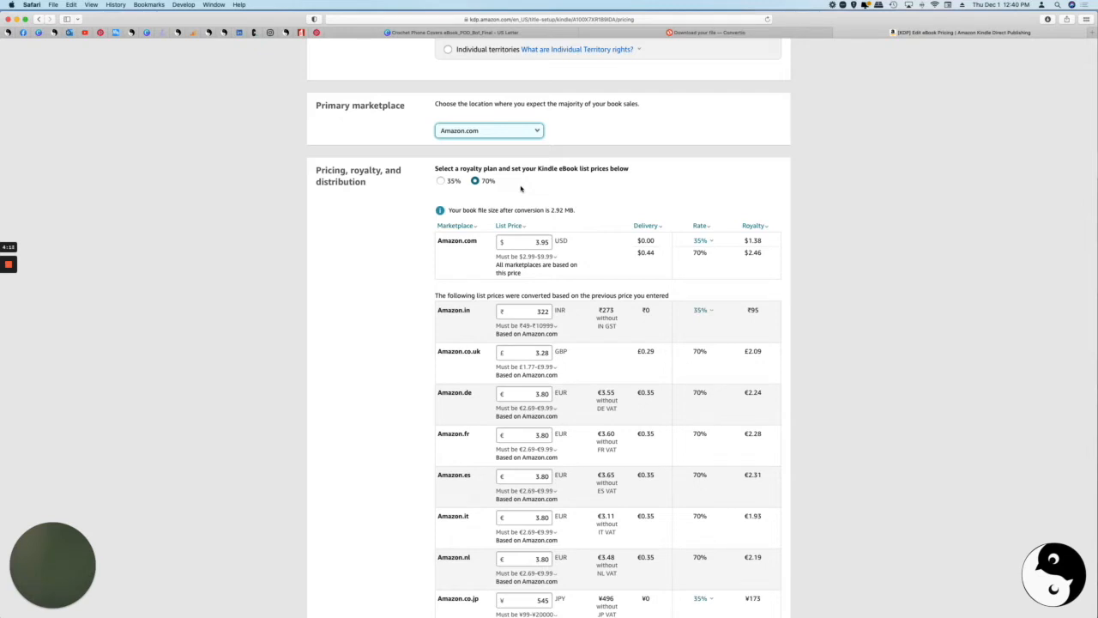
pyautogui.scroll(-1, 527, 223)
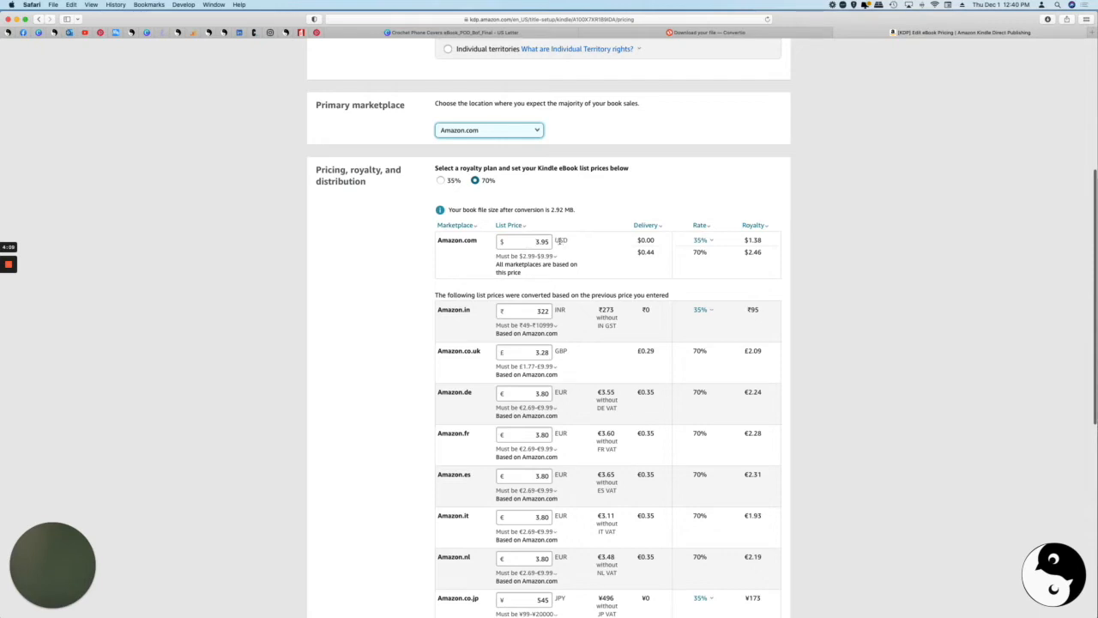
pyautogui.scroll(-3, 566, 239)
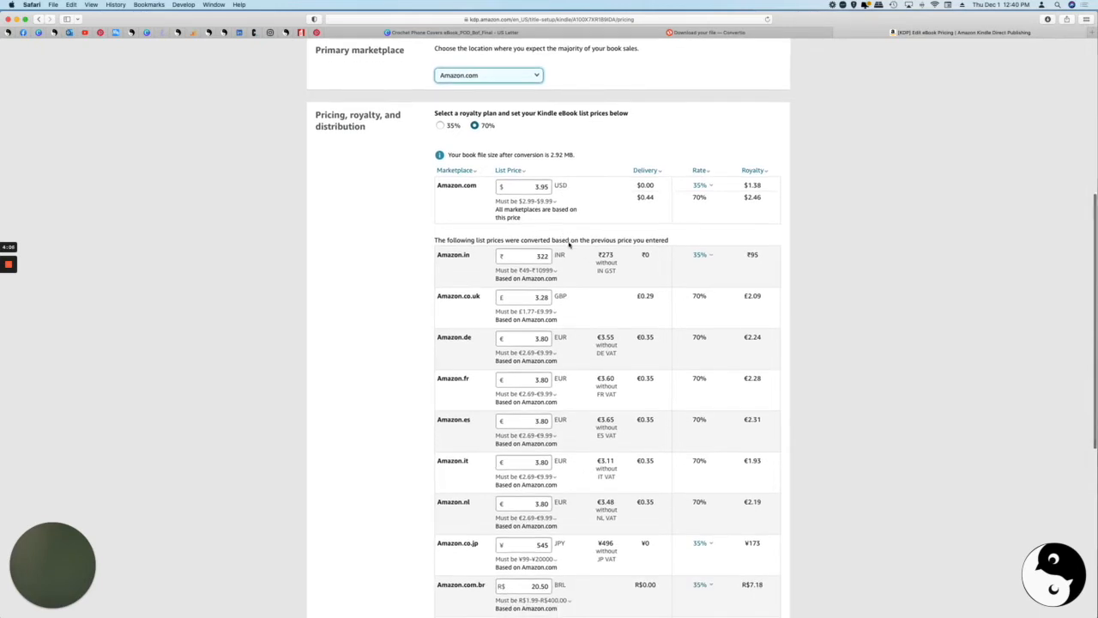
pyautogui.click(521, 255)
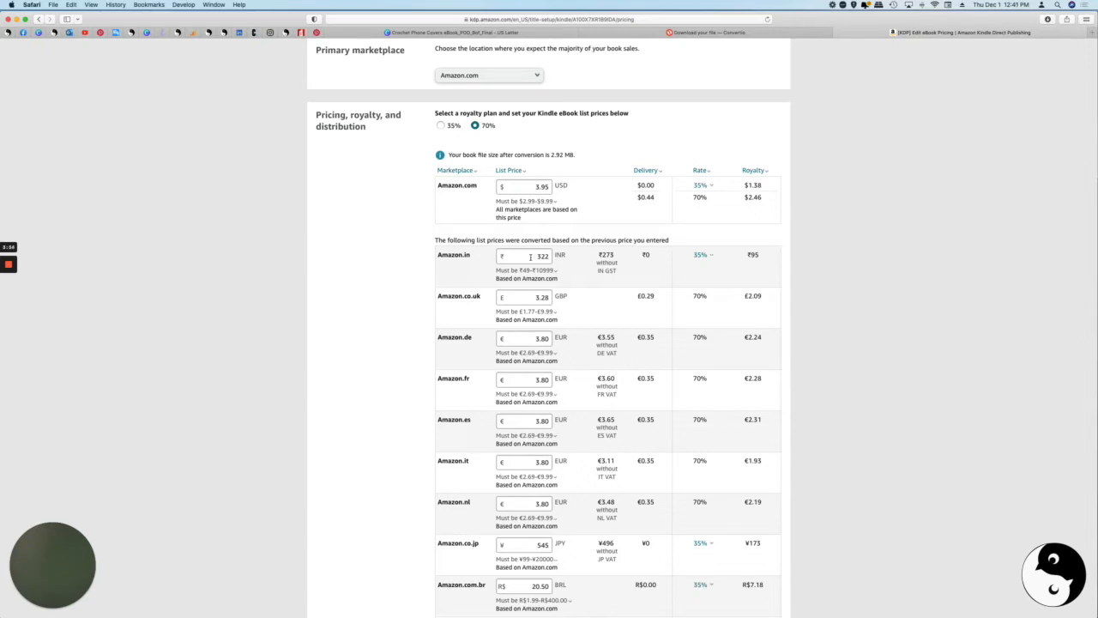
pyautogui.scroll(-9, 531, 256)
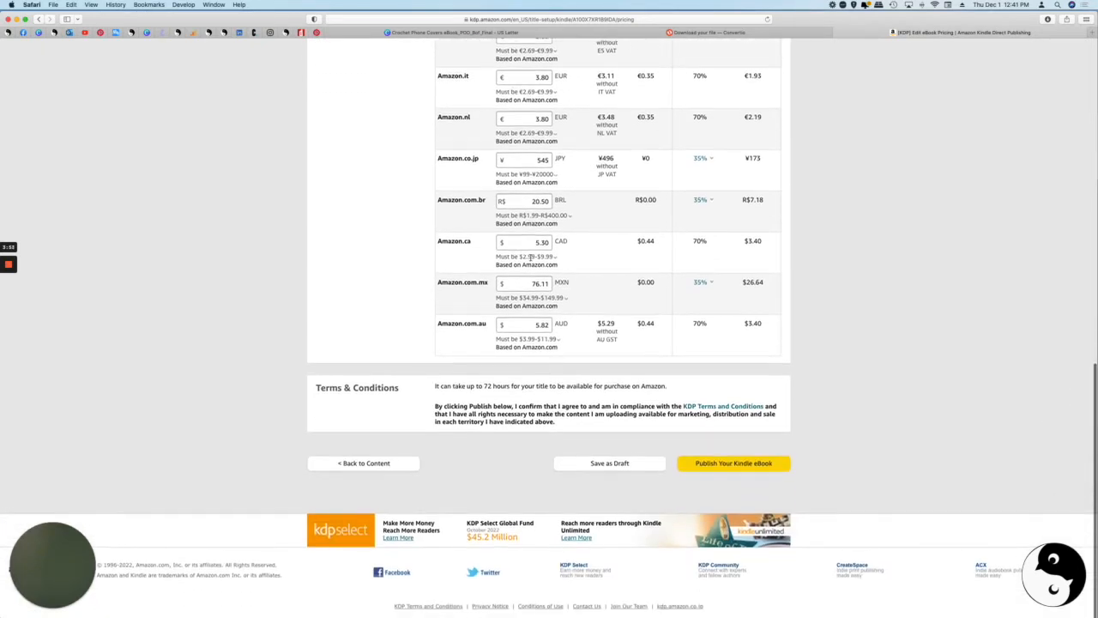
pyautogui.scroll(1, 506, 326)
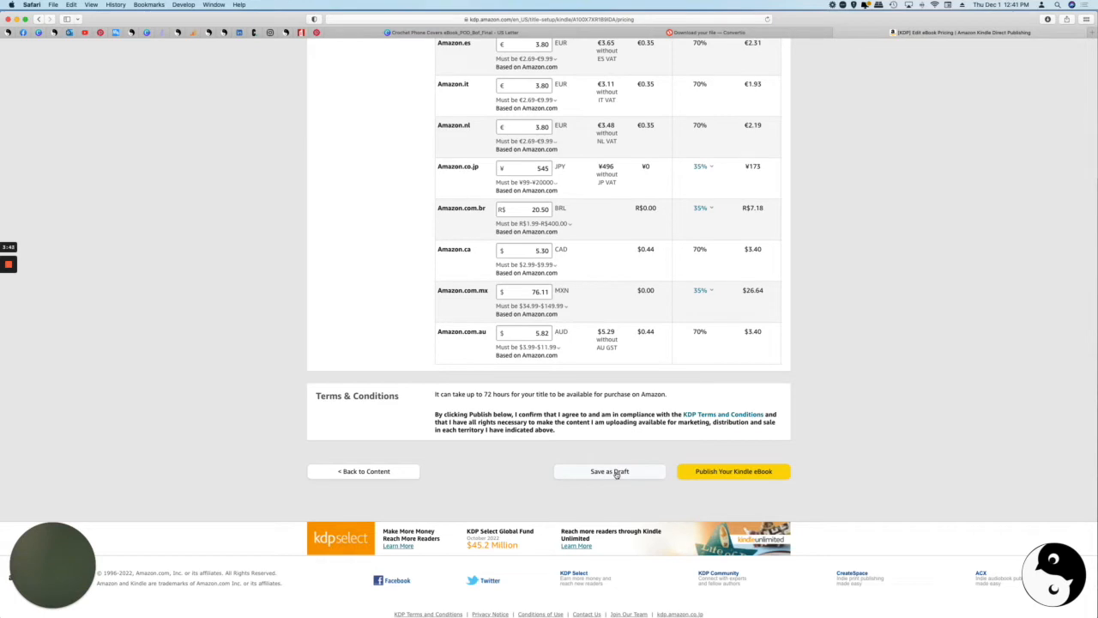
pyautogui.click(743, 472)
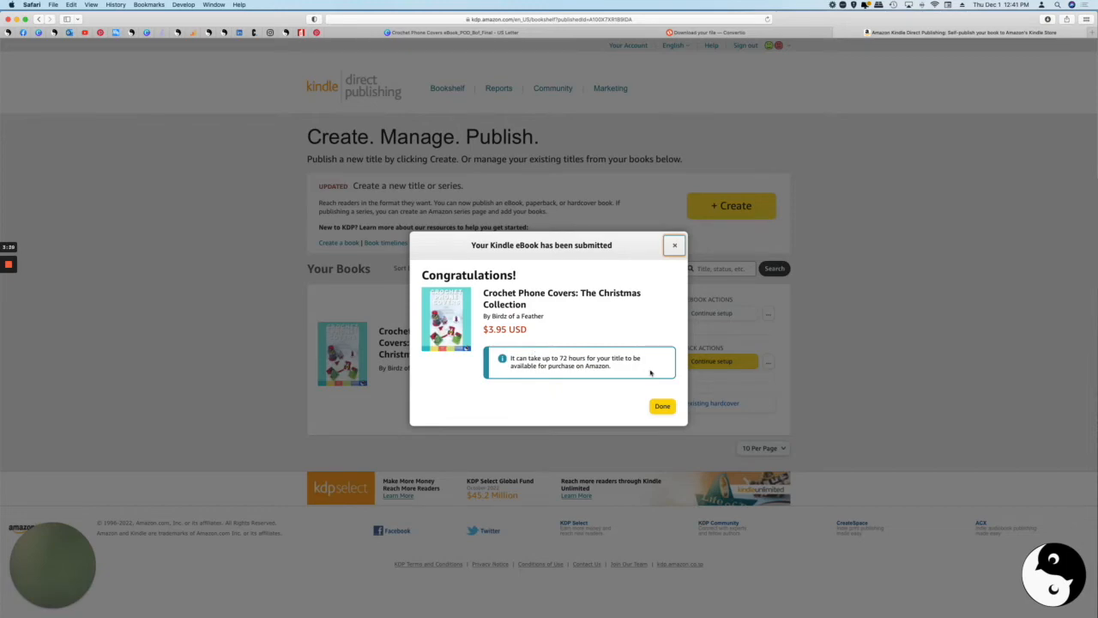
# Dismiss the submission confirmation and open the Crochet Phone Covers listing on Amazon in a new browser window.
pyautogui.click(662, 407)
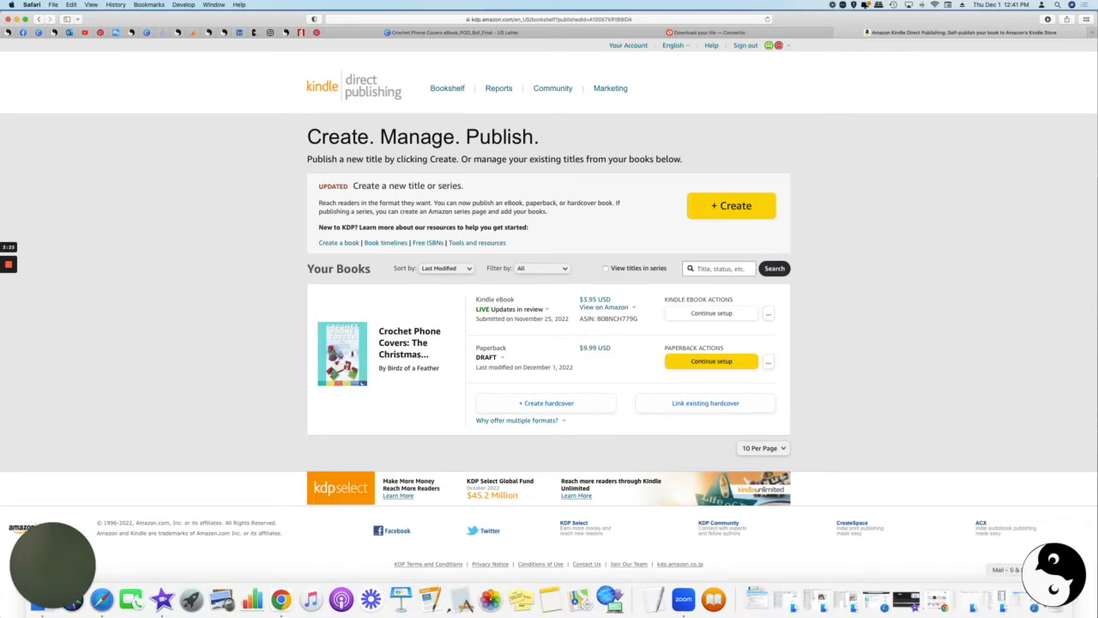
pyautogui.click(53, 5)
pyautogui.click(65, 14)
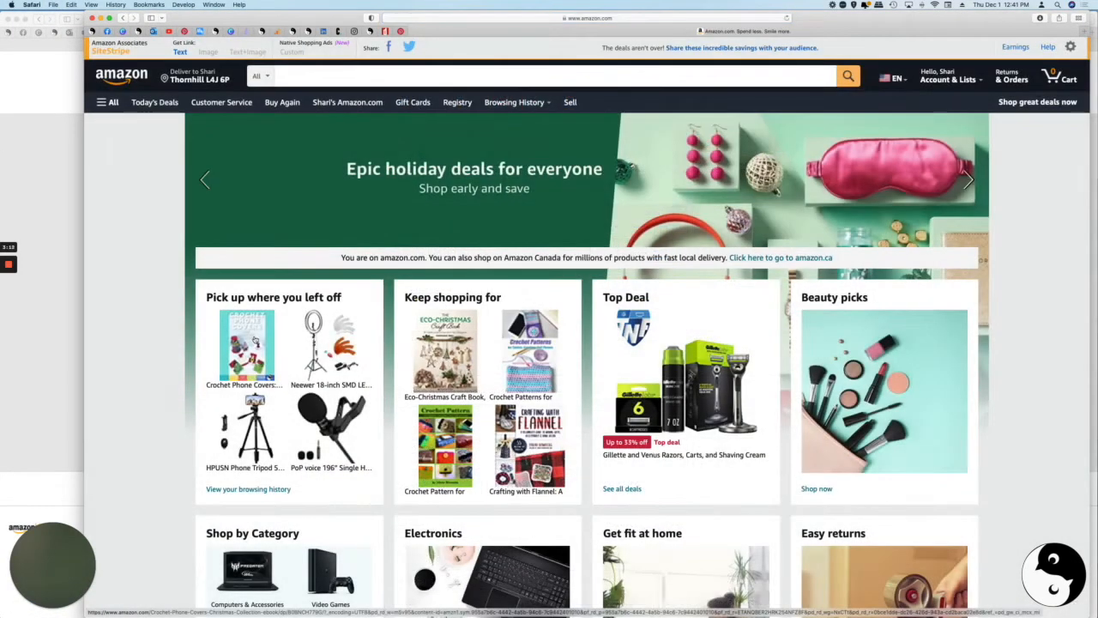
pyautogui.click(552, 312)
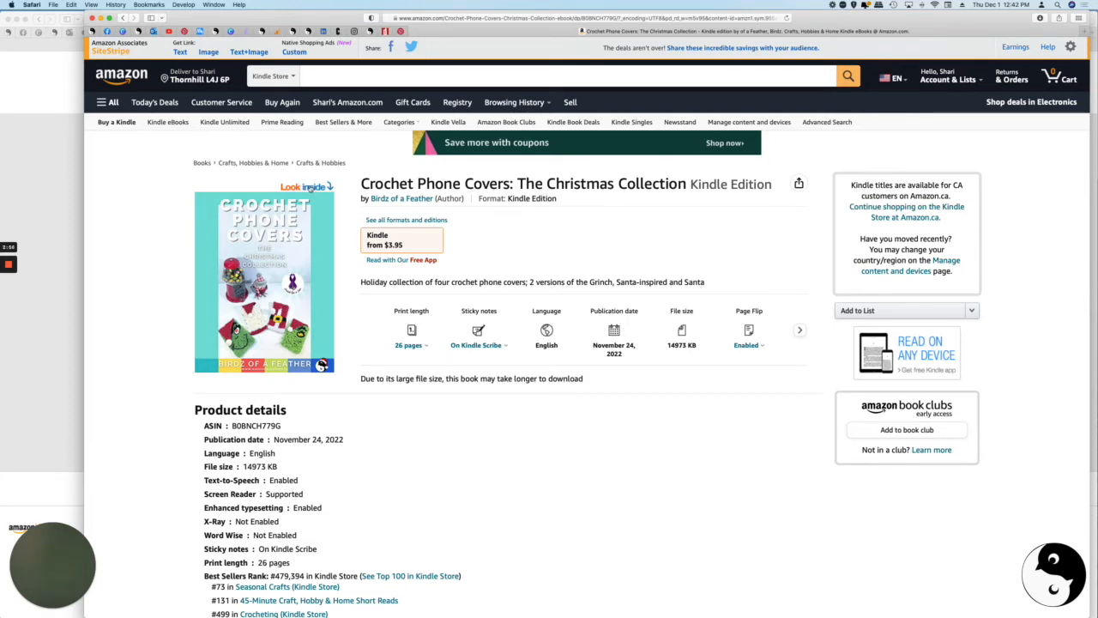
# Look inside the Kindle sample, paging from the cover through the contents to the Crochet for a Cure page, and close it.
pyautogui.click(312, 218)
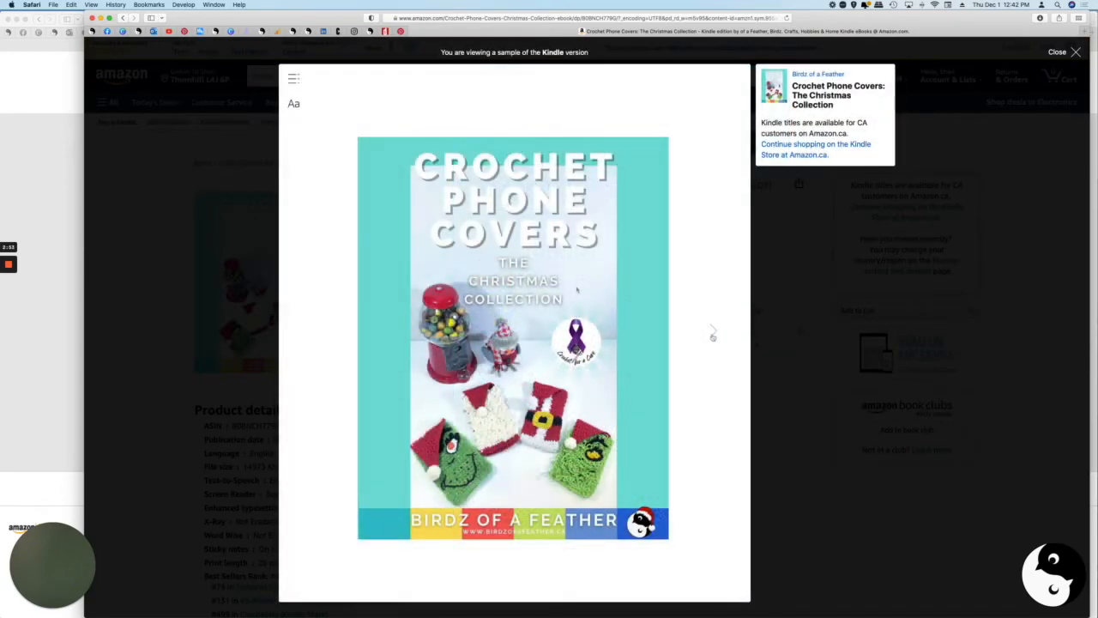
pyautogui.click(716, 332)
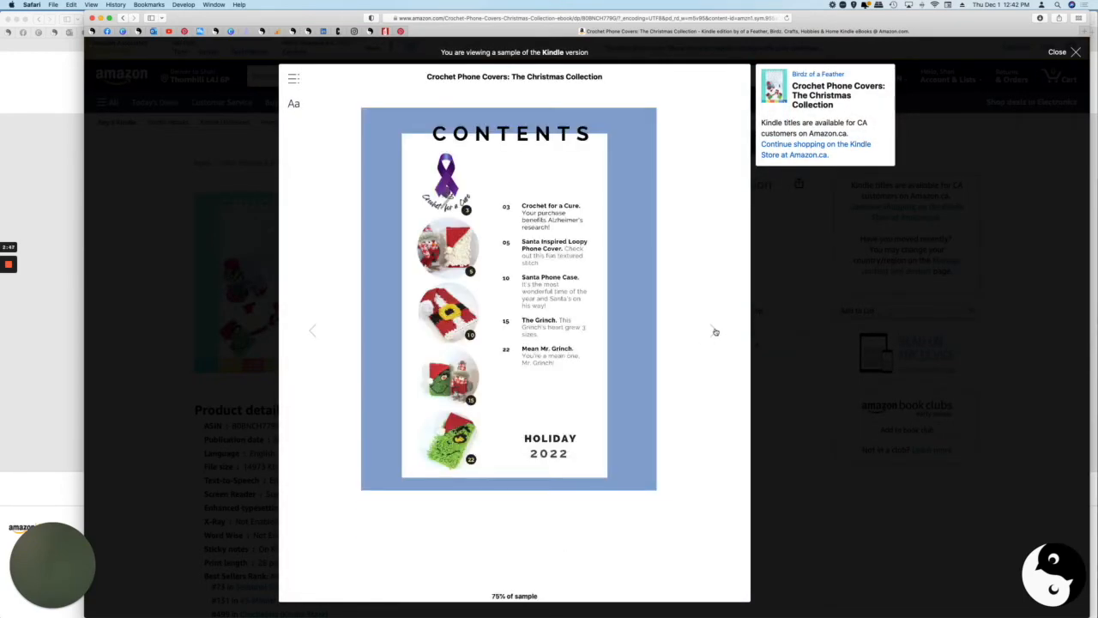
pyautogui.click(716, 331)
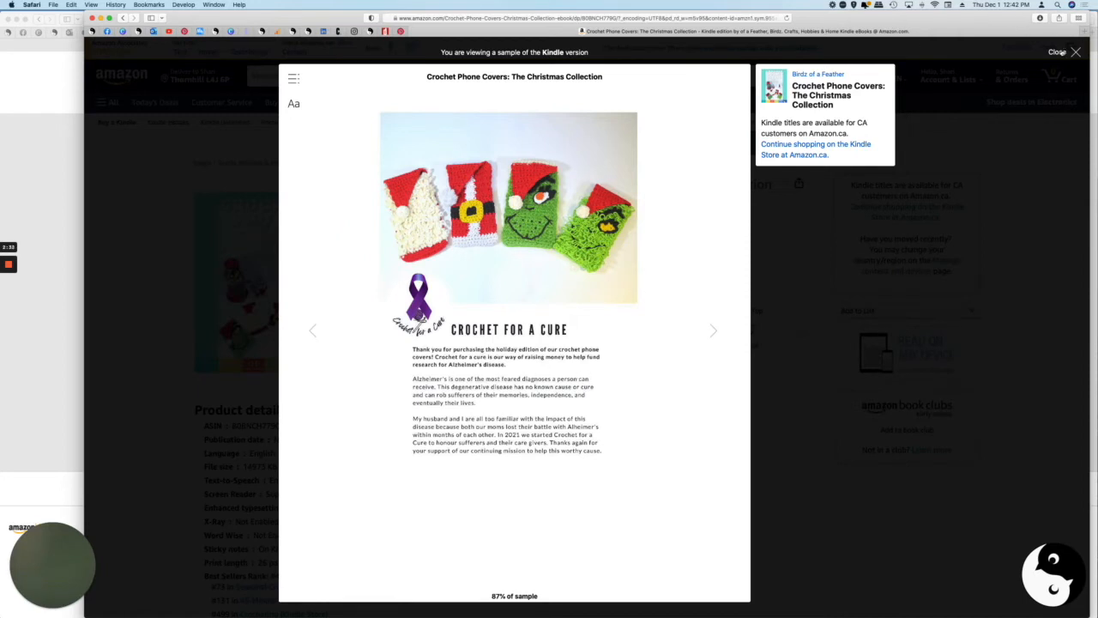
pyautogui.click(1075, 53)
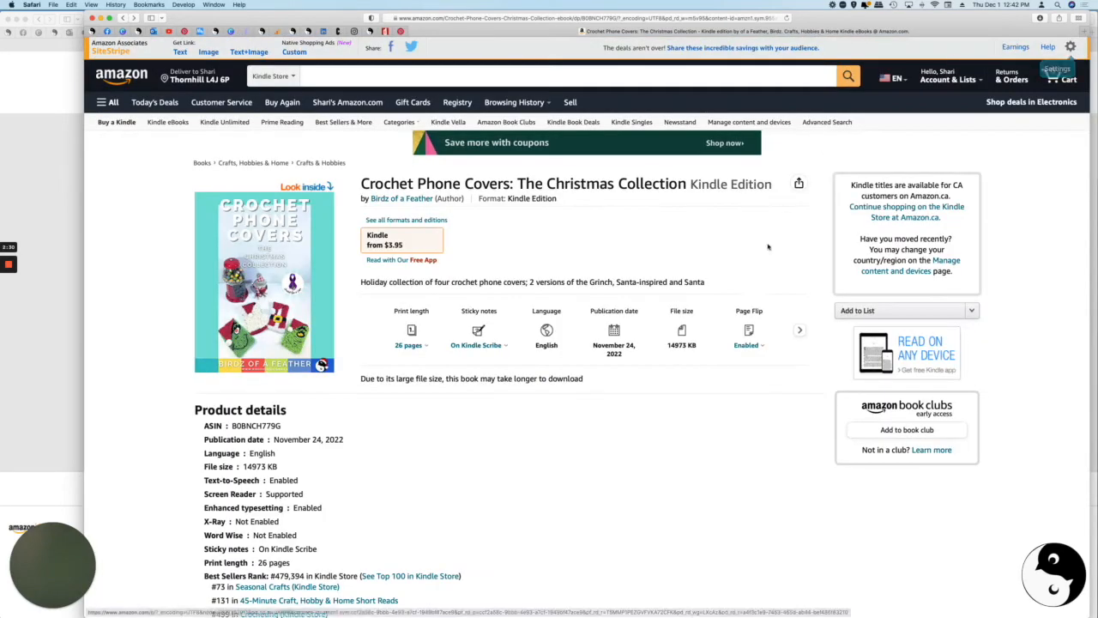
# Review the listing's product details and best-seller rankings, and close the Amazon window to return to the KDP bookshelf.
pyautogui.scroll(-2, 538, 377)
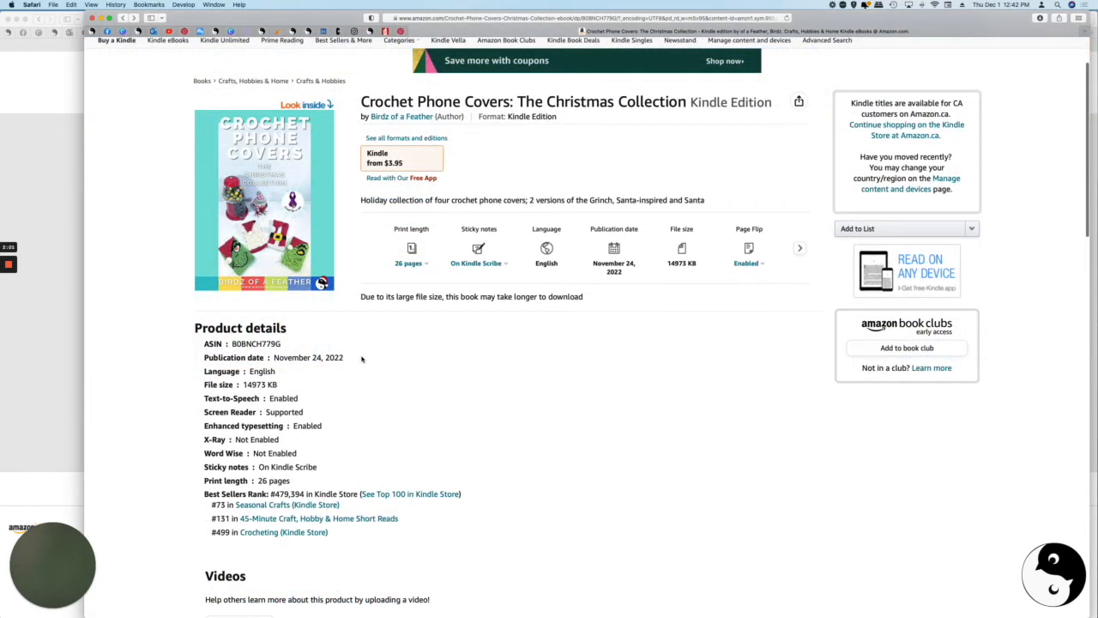
pyautogui.scroll(2, 360, 359)
pyautogui.scroll(-5, 361, 359)
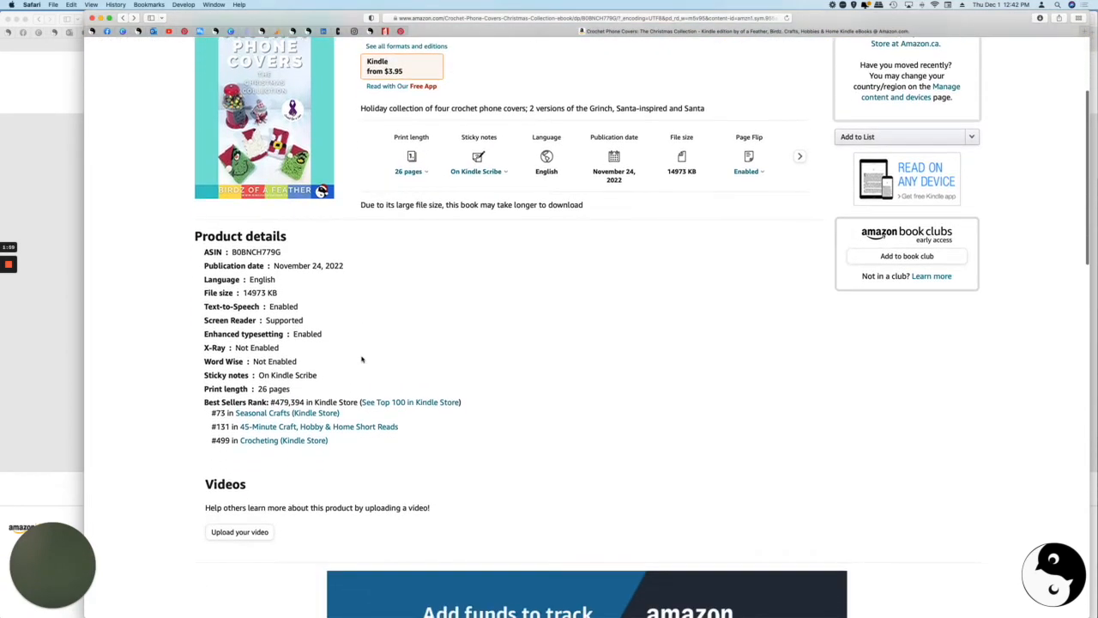
pyautogui.scroll(3, 361, 358)
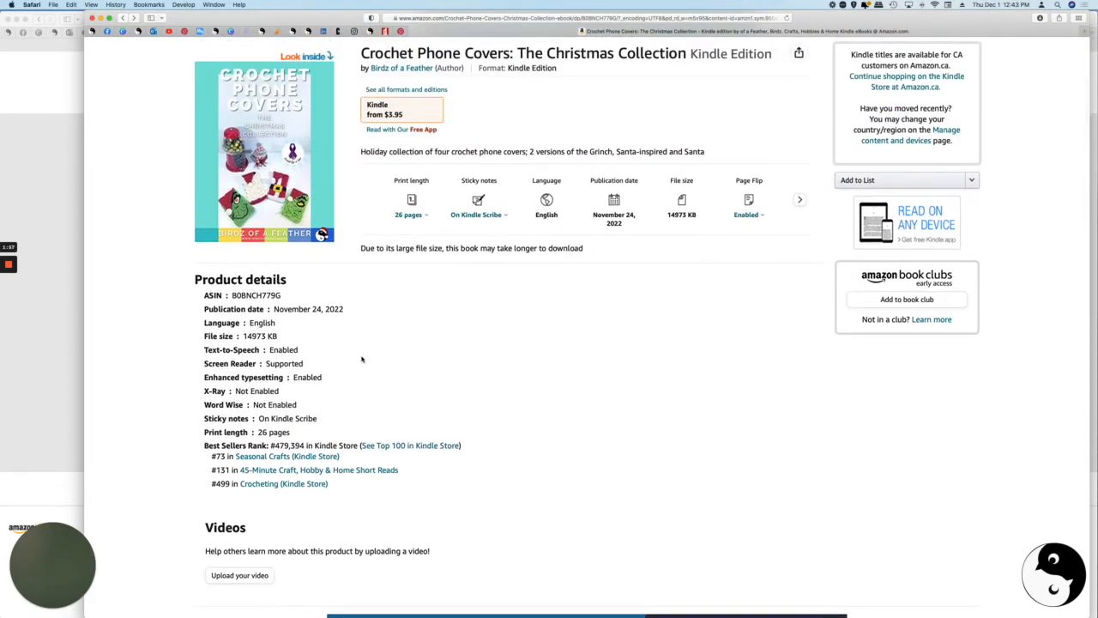
pyautogui.scroll(2, 361, 359)
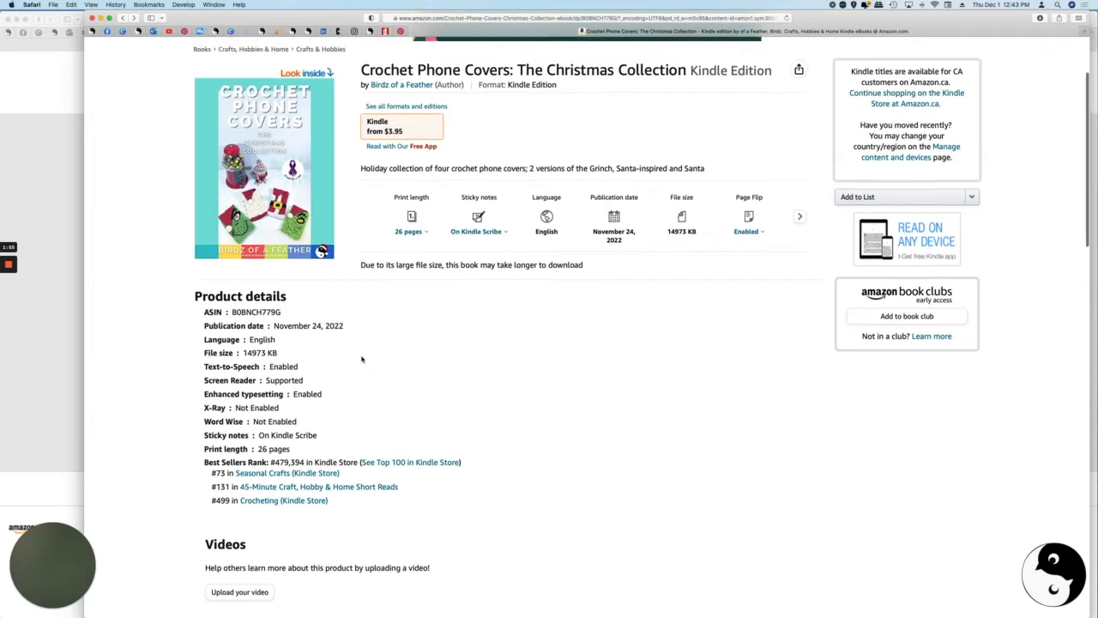
pyautogui.click(92, 17)
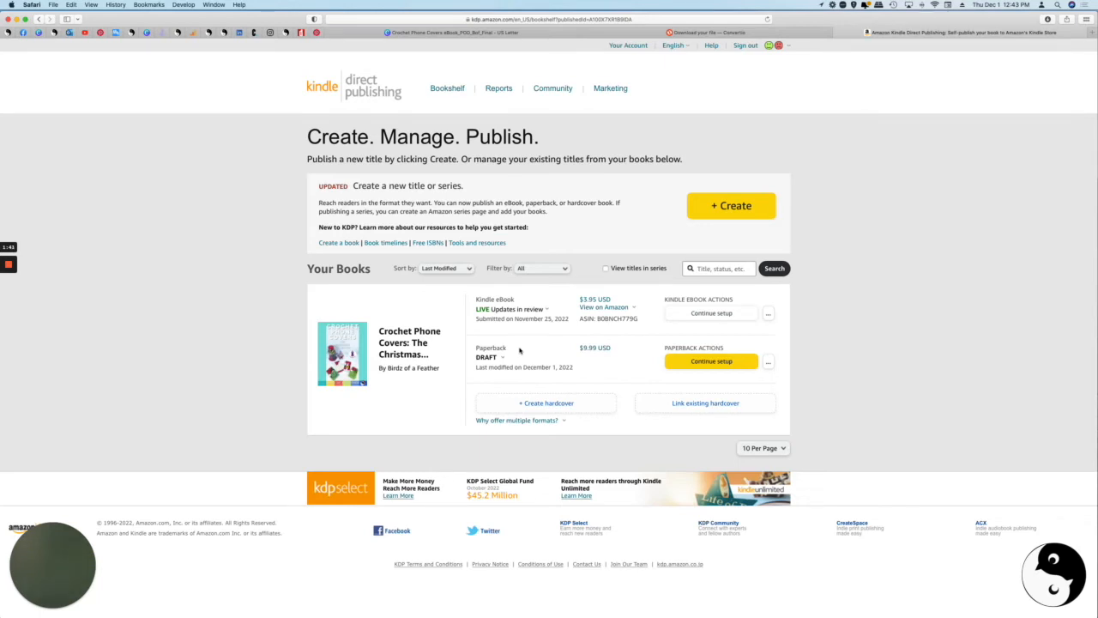
# Continue setup of the paperback draft, review its details from title to adult content, and save and continue to Content.
pyautogui.click(698, 360)
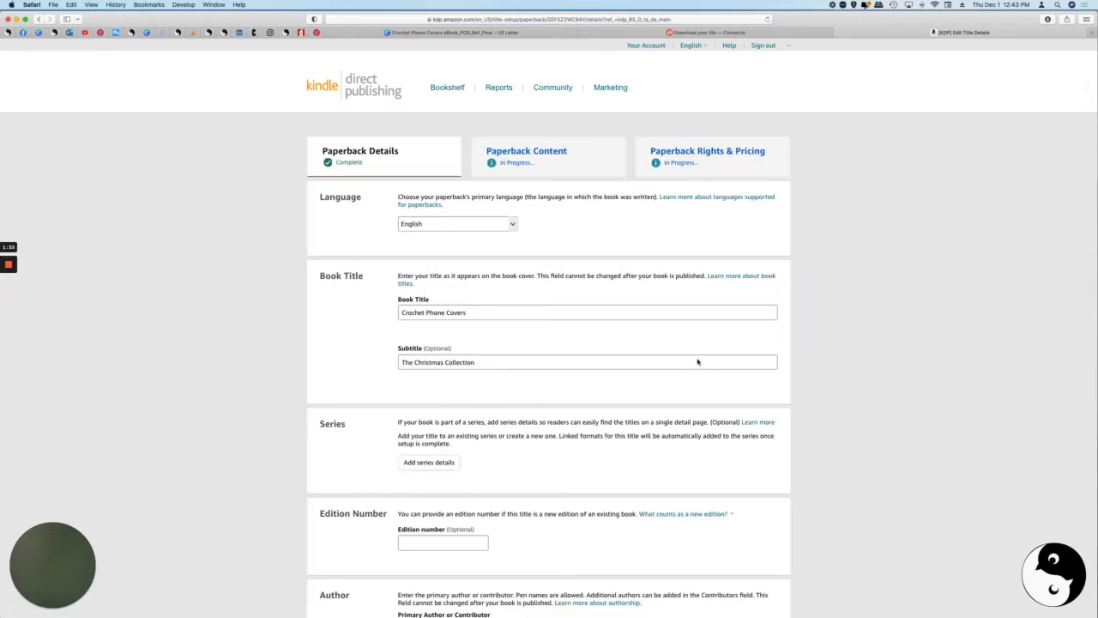
pyautogui.scroll(-3, 514, 312)
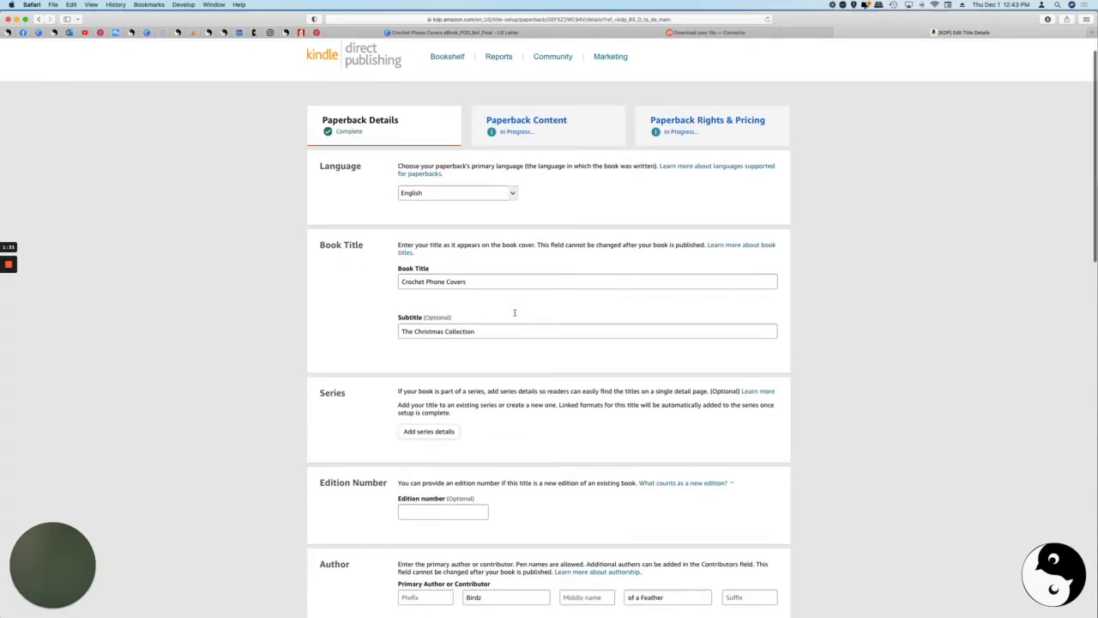
pyautogui.scroll(3, 515, 313)
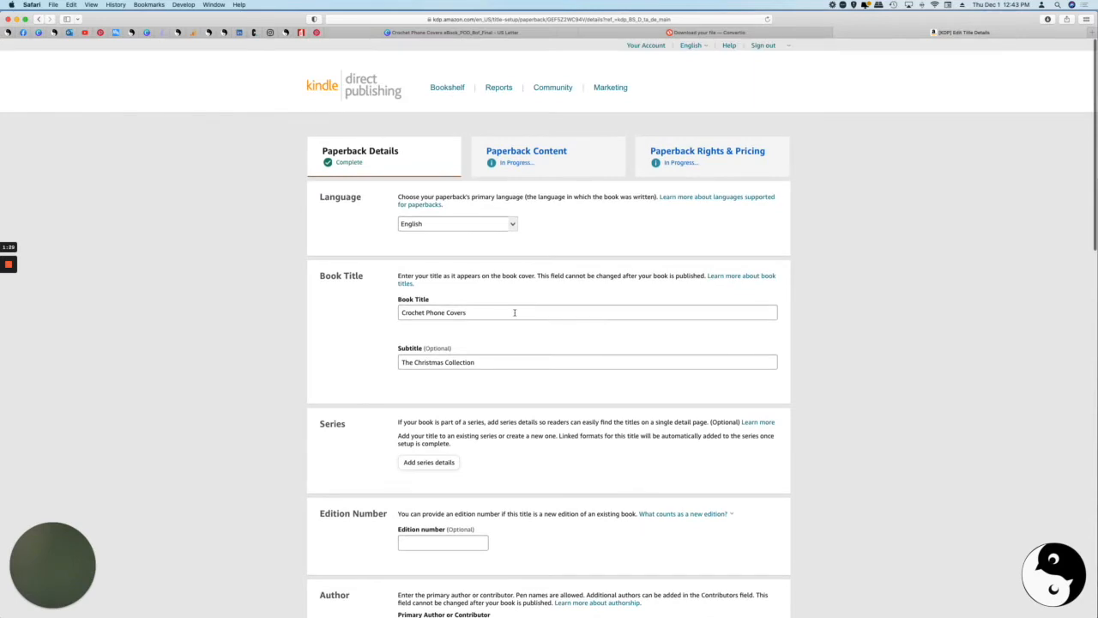
pyautogui.scroll(-6, 514, 312)
pyautogui.scroll(-11, 515, 313)
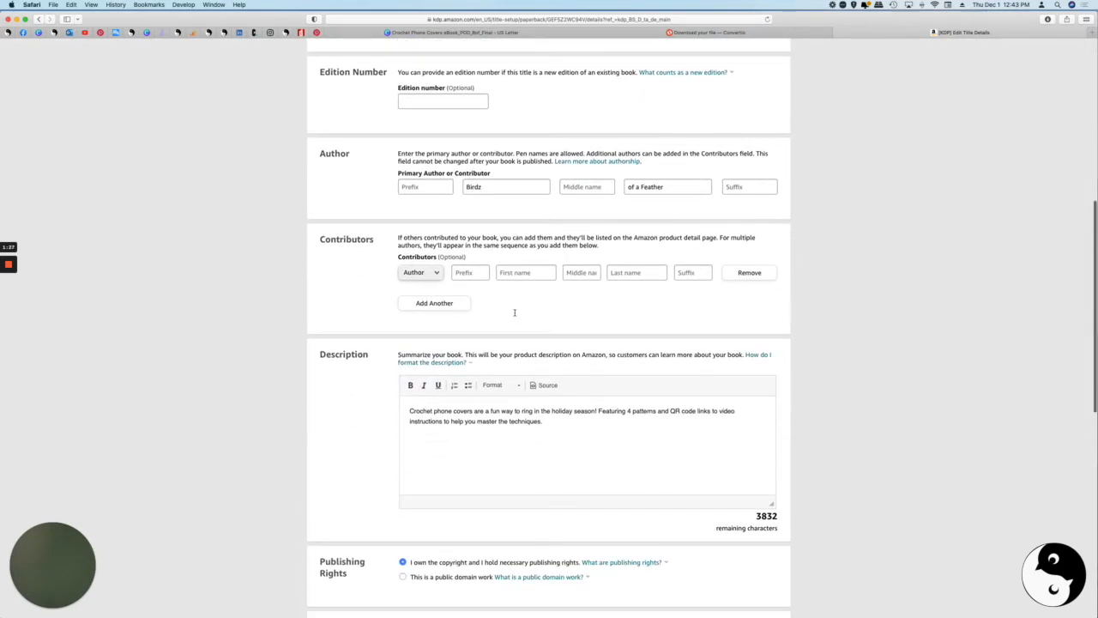
pyautogui.scroll(-7, 515, 316)
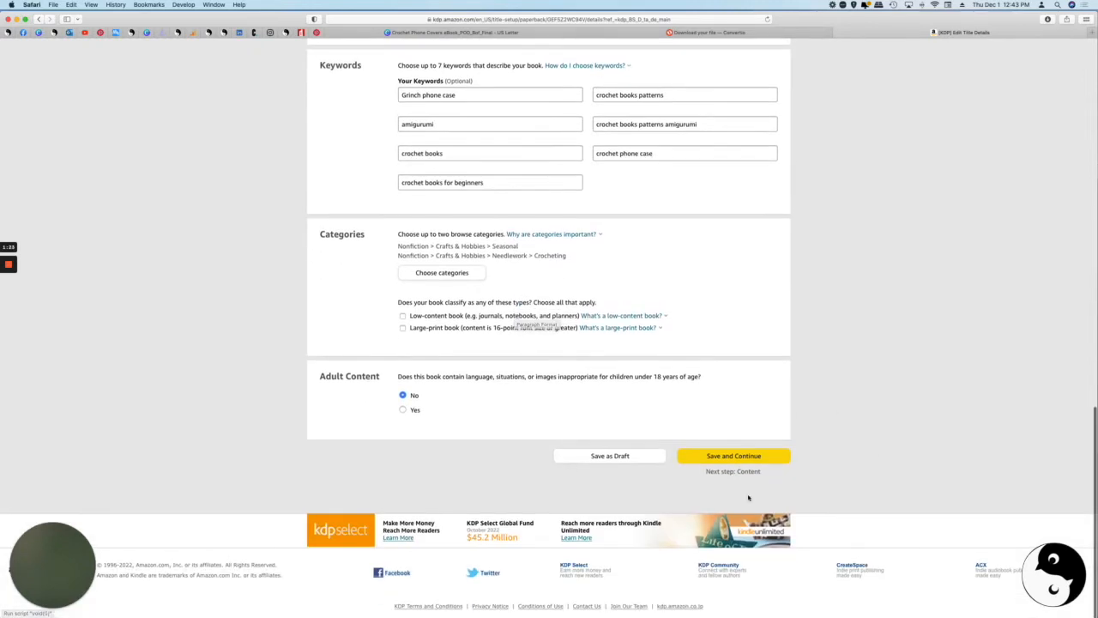
pyautogui.click(738, 456)
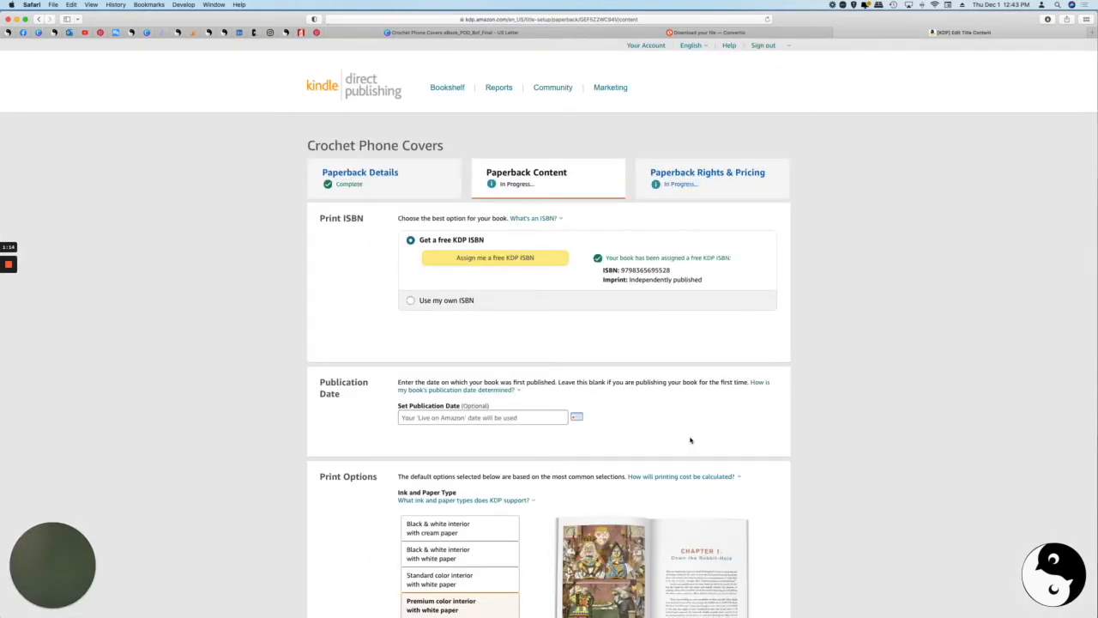
# Review the paperback's print options, uploaded manuscript, cover file, barcode option and book preview section.
pyautogui.scroll(-10, 689, 440)
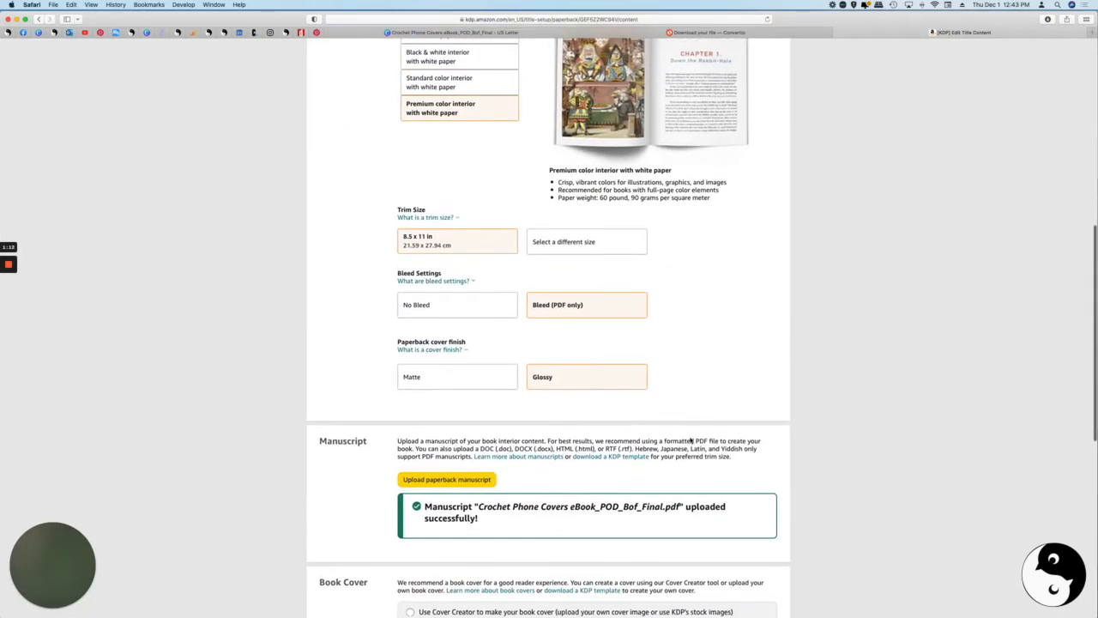
pyautogui.scroll(-1, 690, 440)
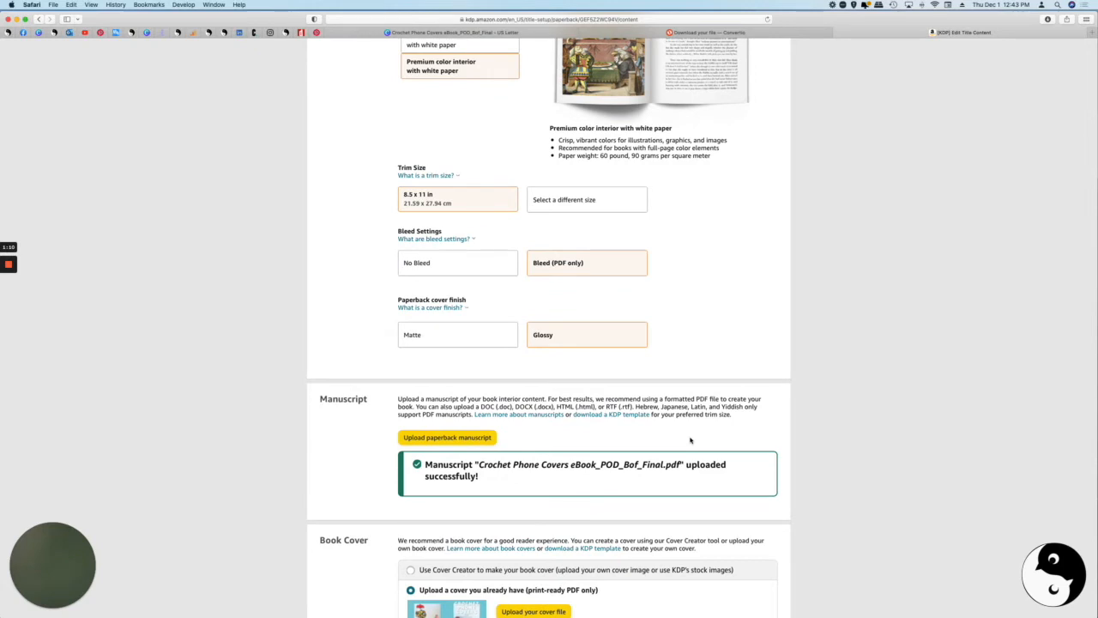
pyautogui.scroll(-4, 690, 441)
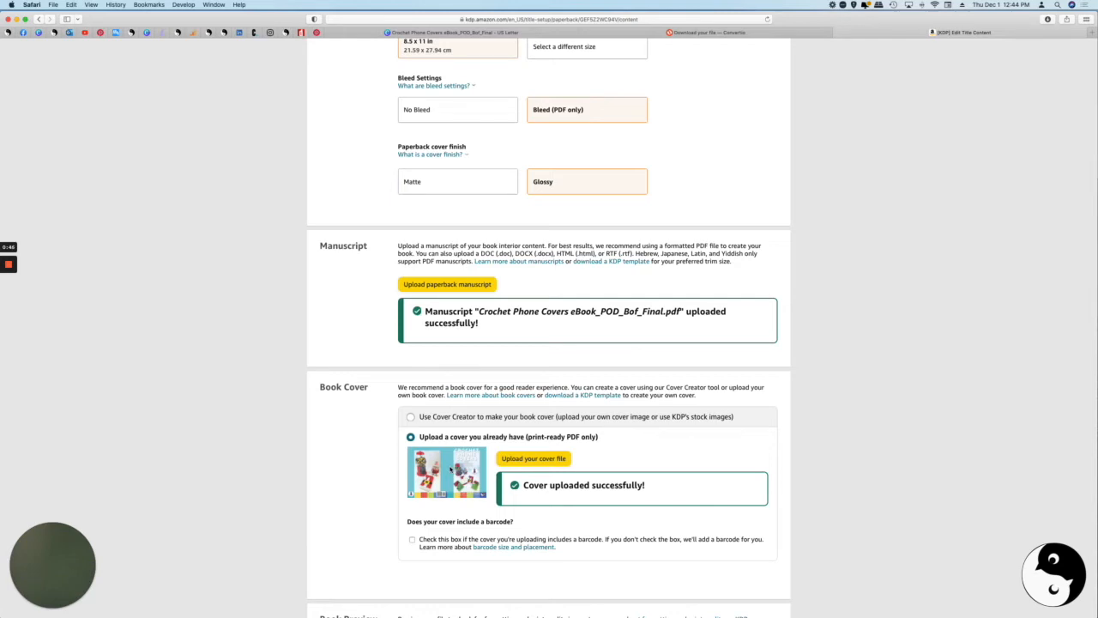
pyautogui.scroll(-5, 450, 468)
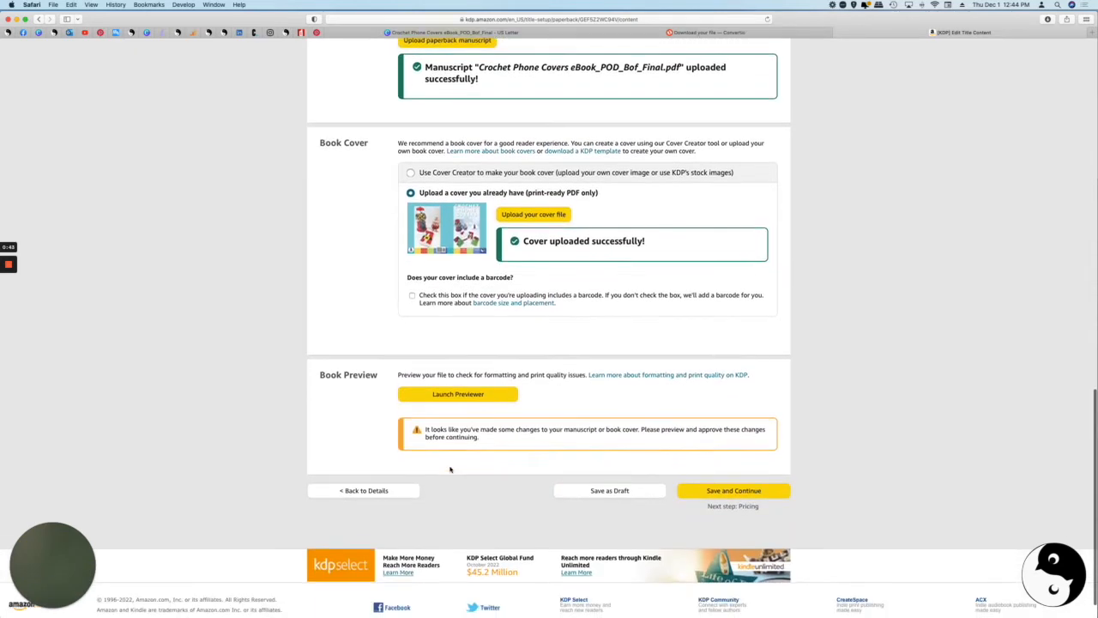
pyautogui.scroll(4, 450, 470)
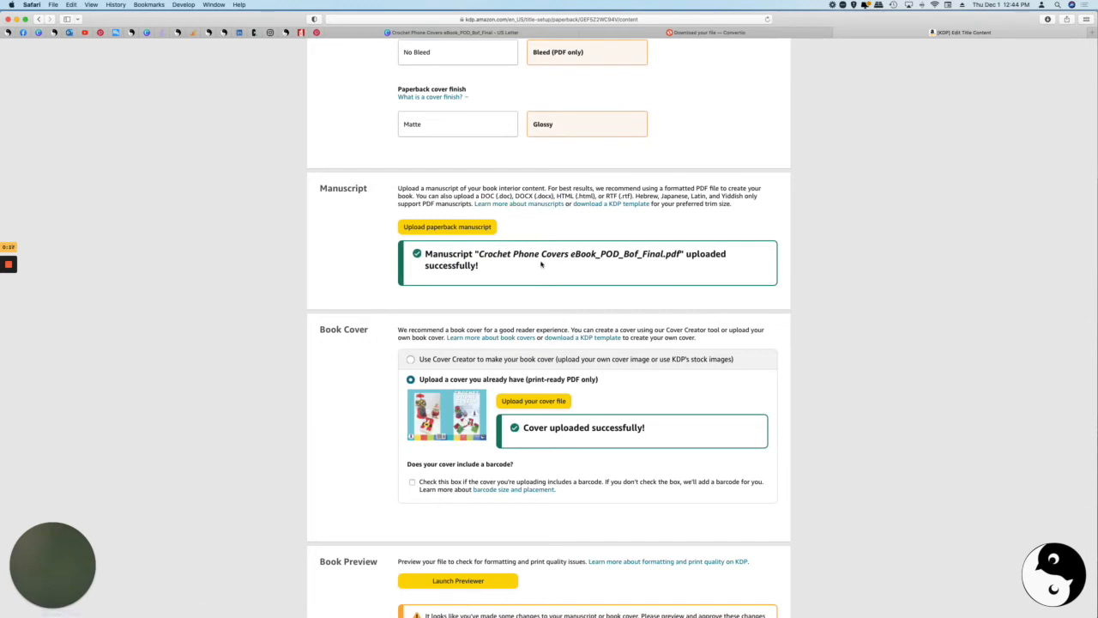
pyautogui.scroll(-5, 489, 242)
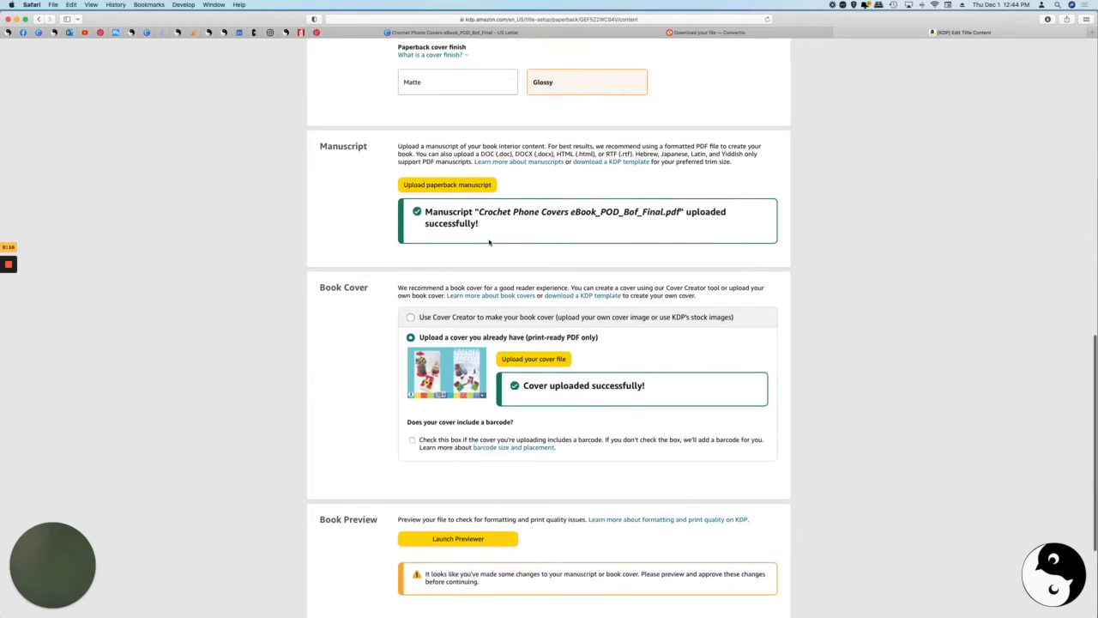
pyautogui.scroll(-2, 490, 266)
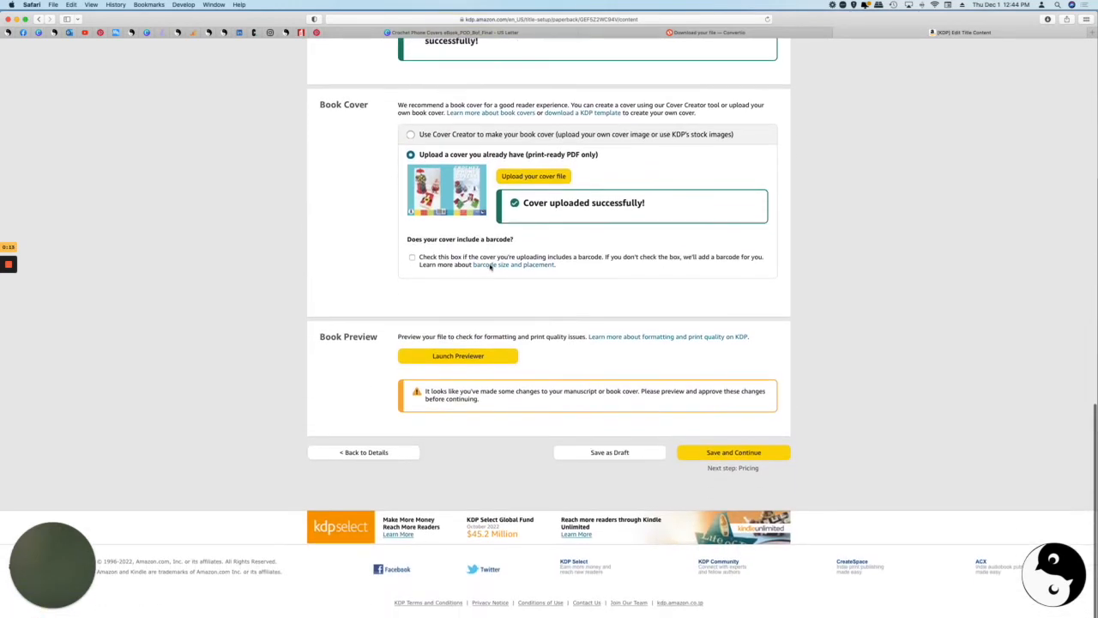
# Launch the print previewer for the paperback and page from the cover to the Santa Phone Case instructions on pages 10-11.
pyautogui.click(459, 360)
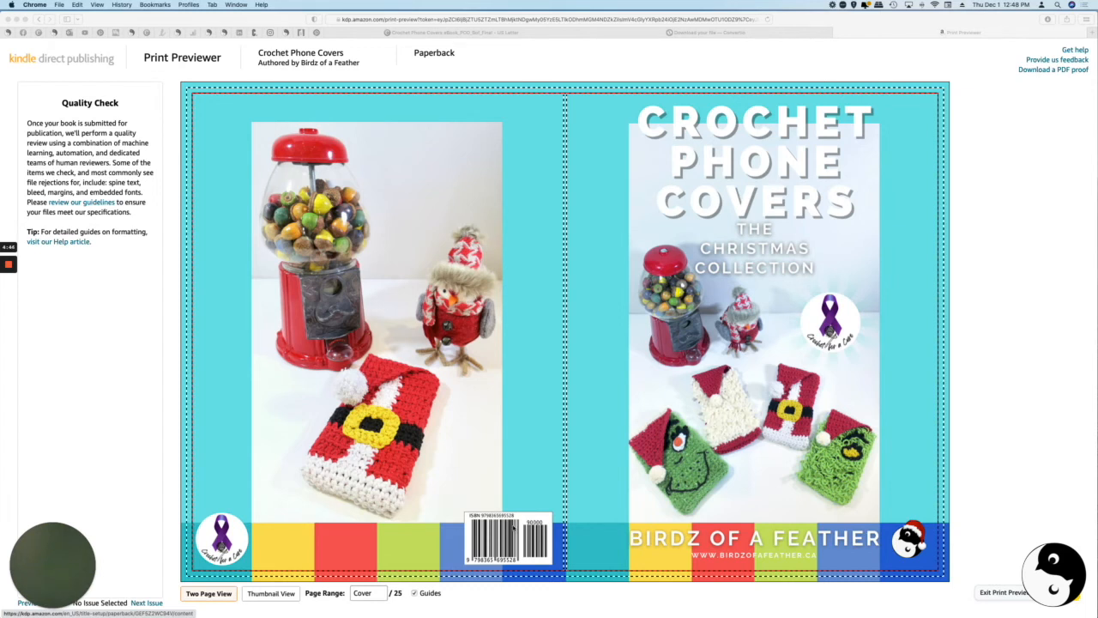
pyautogui.click(920, 300)
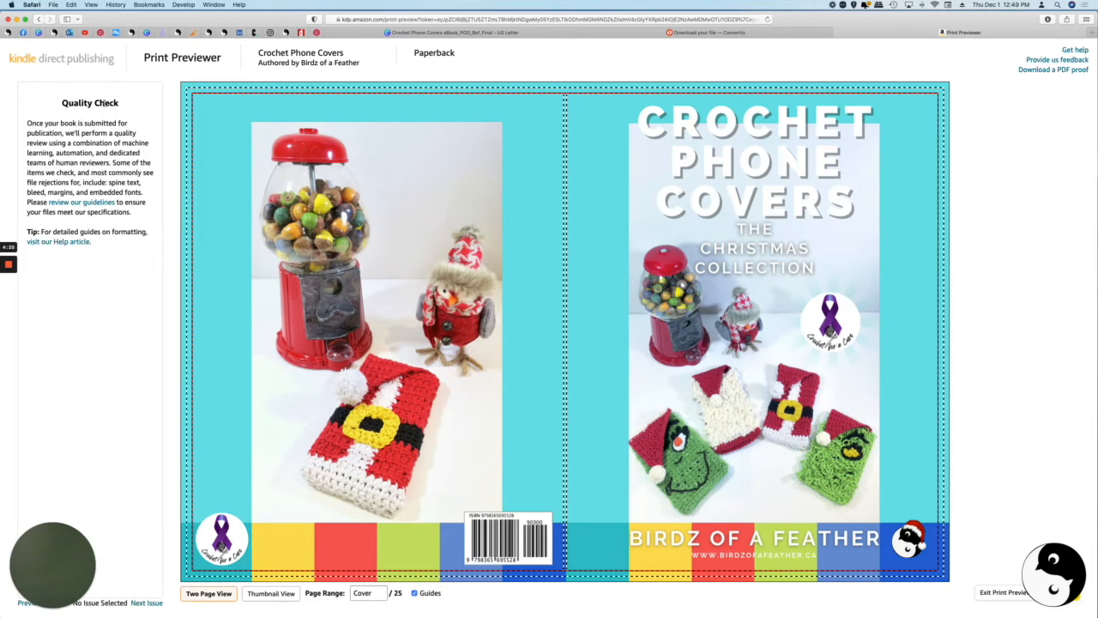
pyautogui.click(933, 276)
pyautogui.click(934, 273)
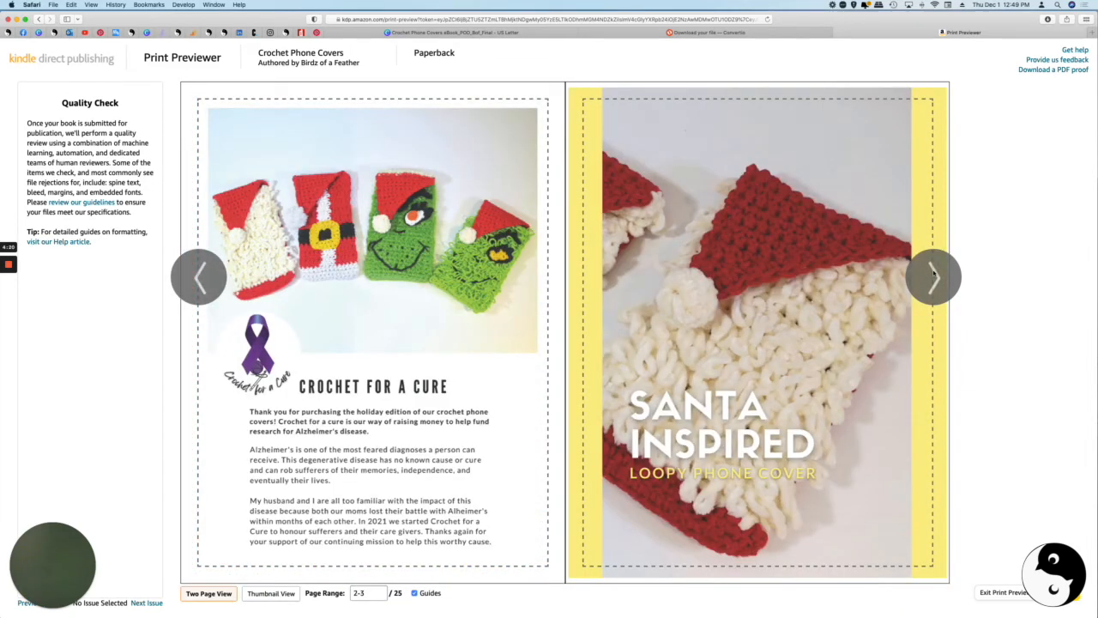
pyautogui.click(933, 274)
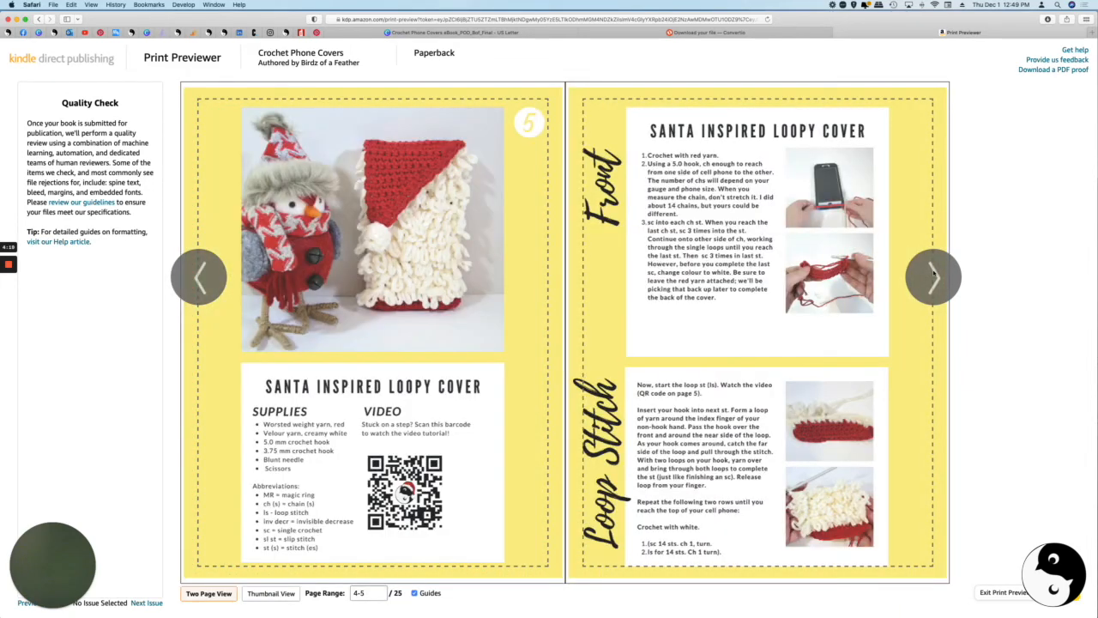
pyautogui.click(933, 273)
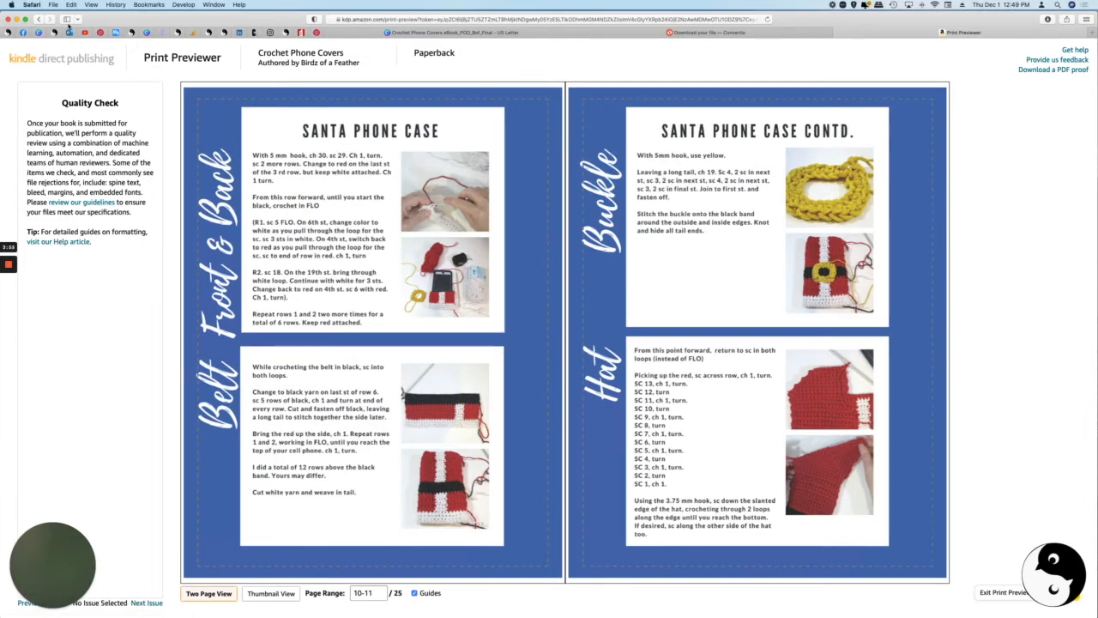
# Download a PDF proof of the paperback and view its pages 2 through 5 in Preview.
pyautogui.moveTo(98, 17); pyautogui.dragTo(79, 16)
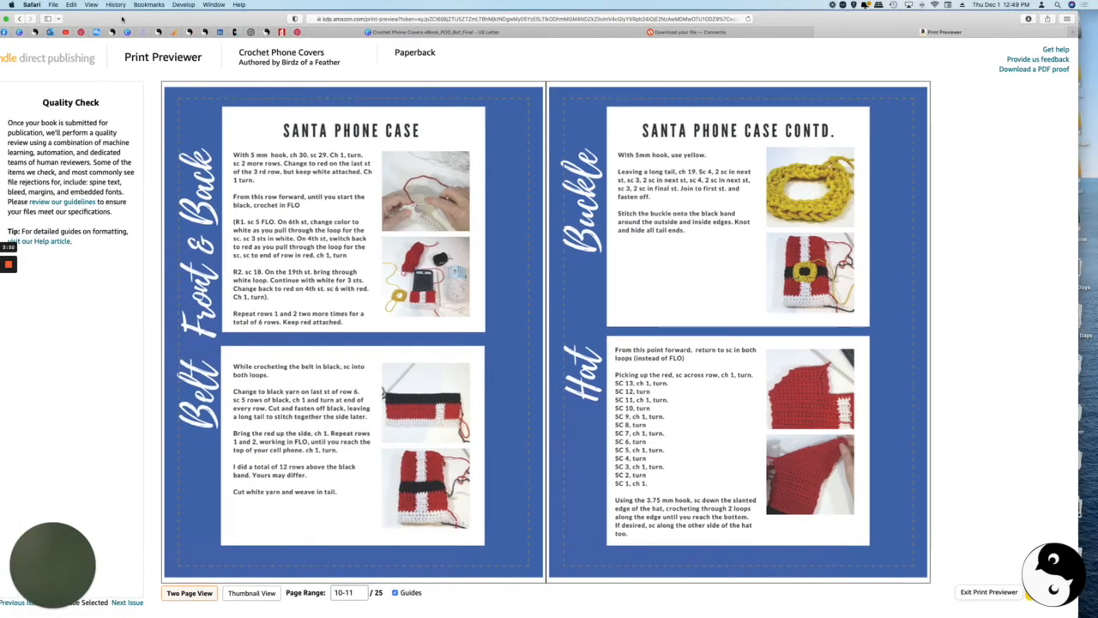
pyautogui.click(1019, 70)
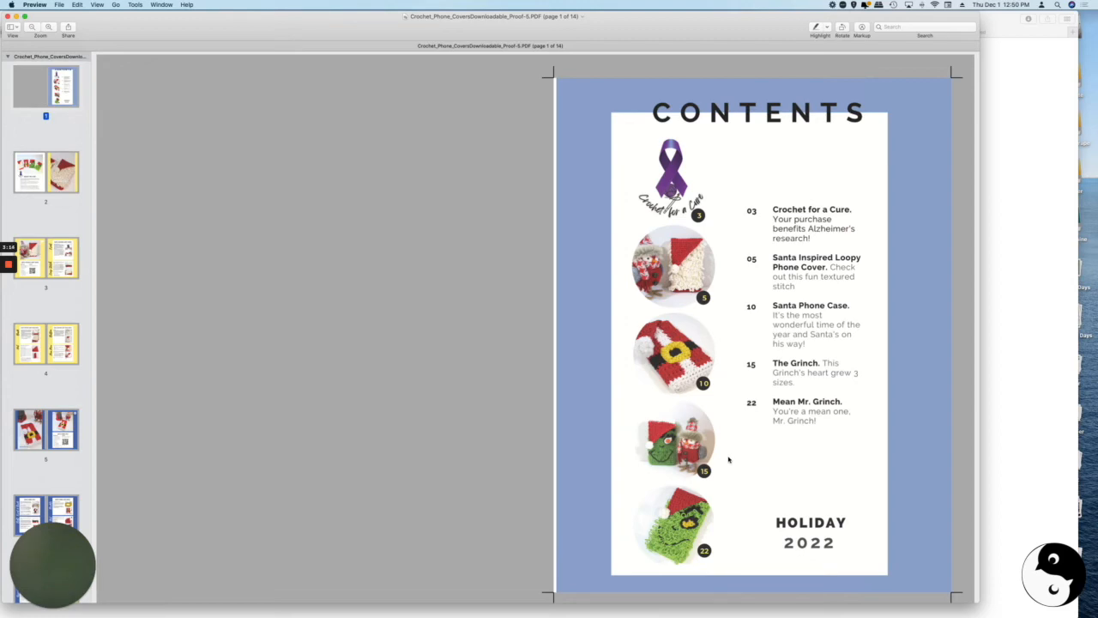
pyautogui.click(71, 170)
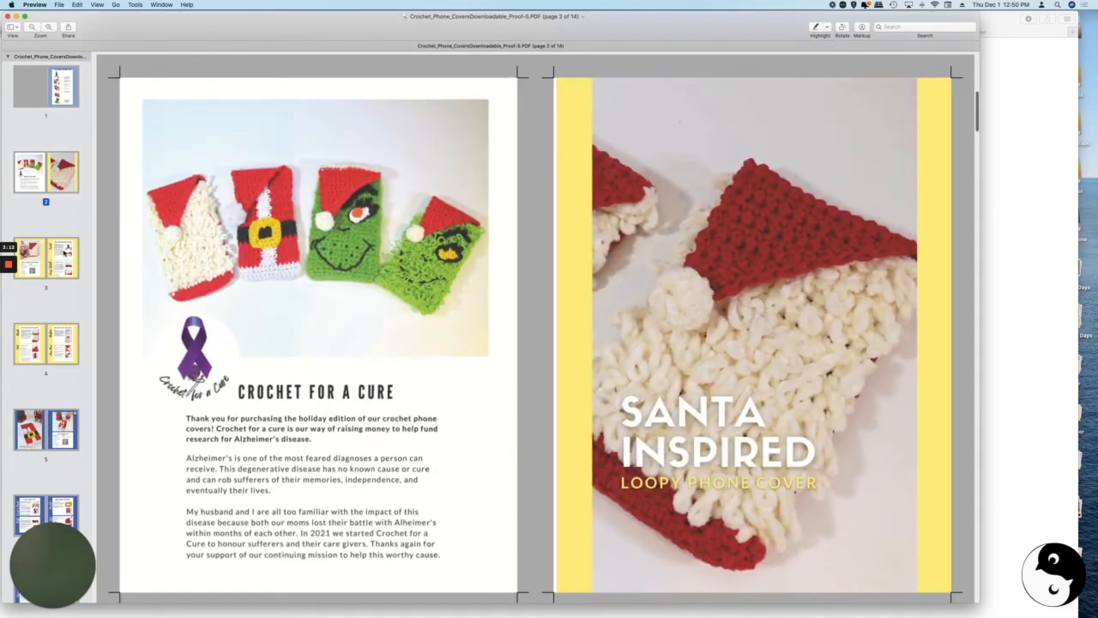
pyautogui.click(65, 257)
pyautogui.click(64, 343)
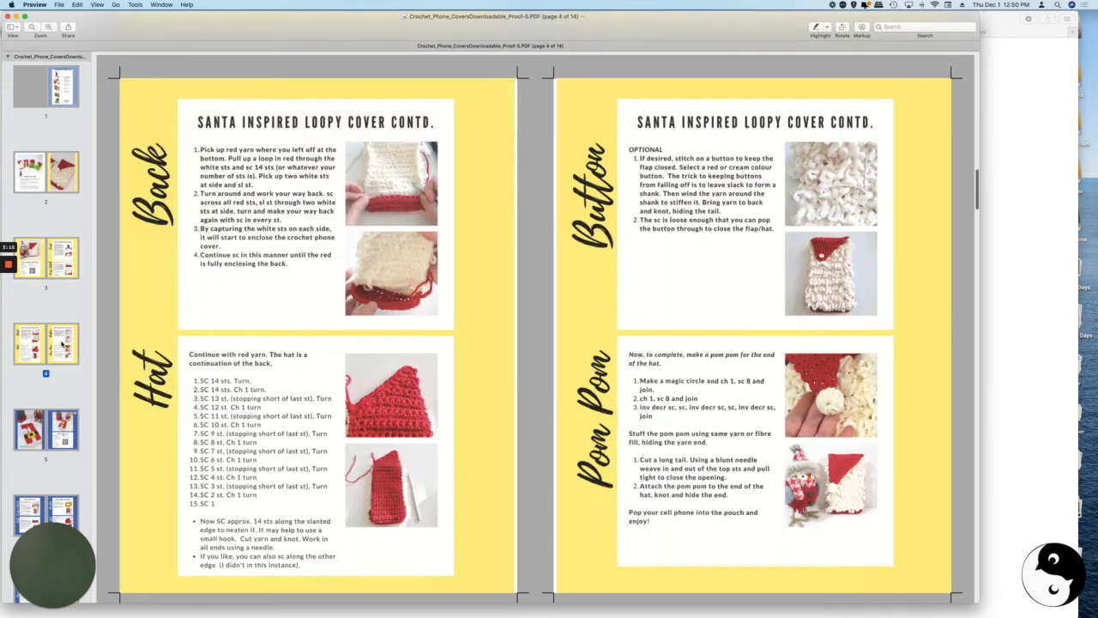
pyautogui.click(63, 429)
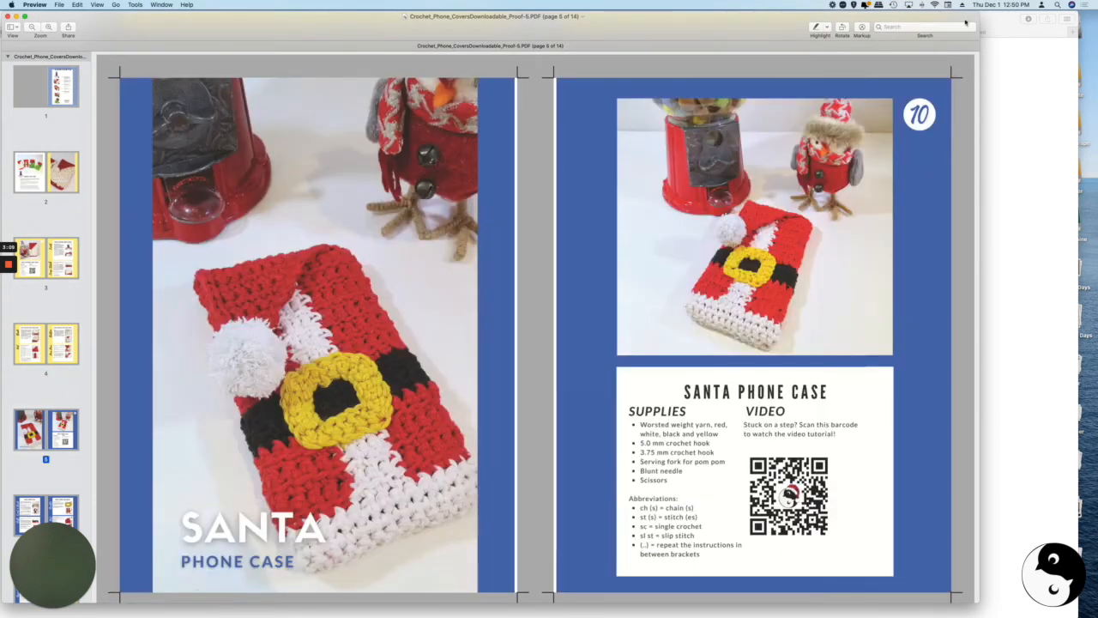
# Move the downloaded proof PDF to the Final Covers eBook and POD folder.
pyautogui.click(439, 19)
pyautogui.click(567, 56)
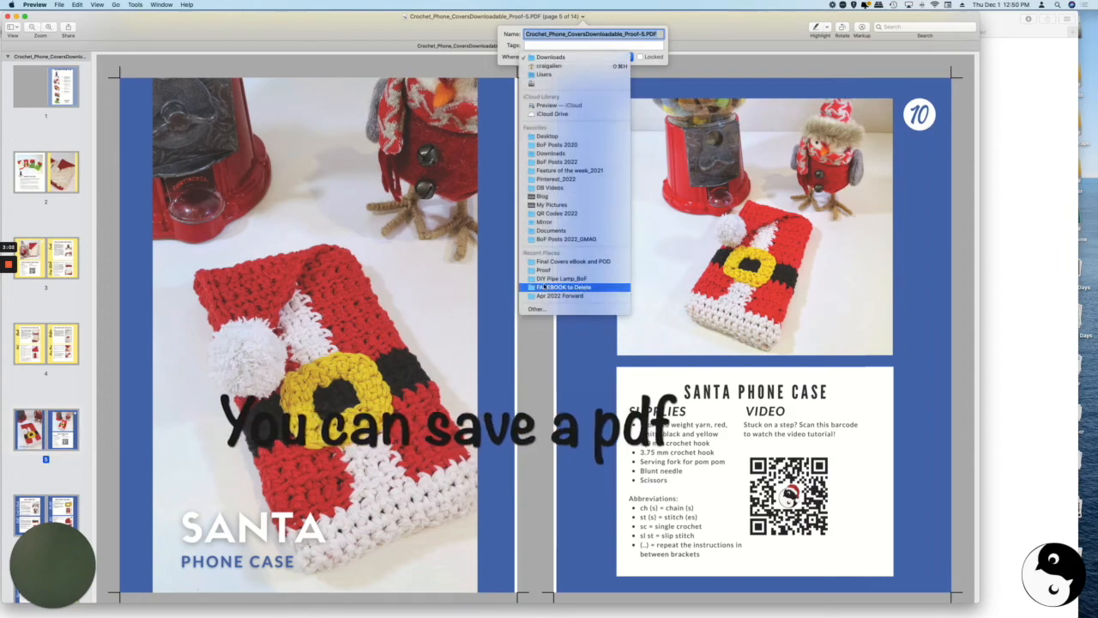
pyautogui.click(575, 261)
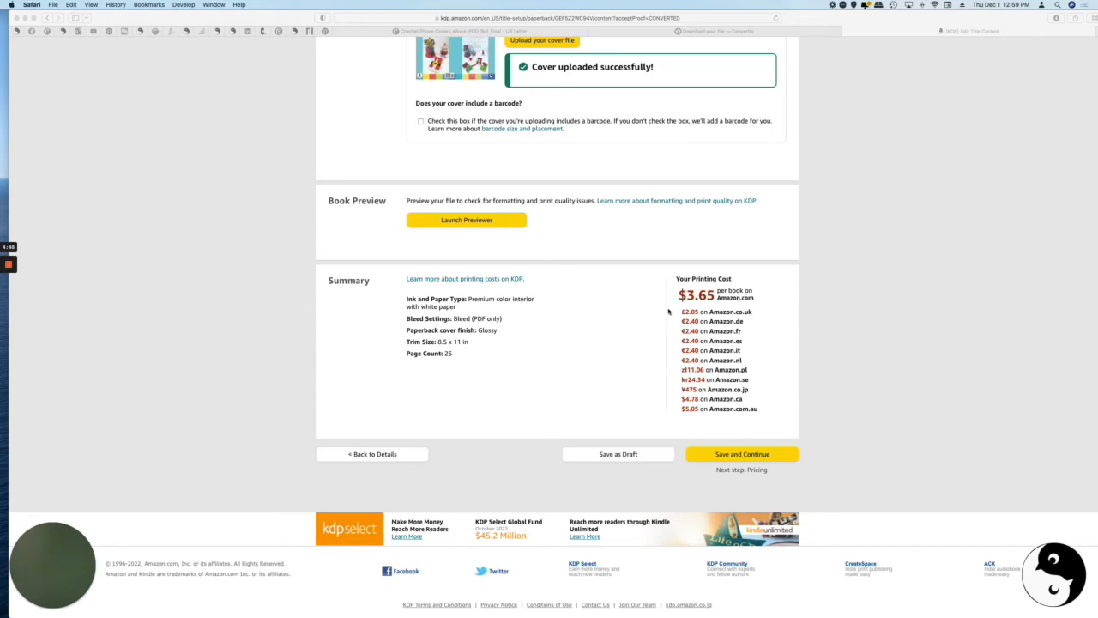
# Save the paperback content, continue to Pricing, and review the list prices and royalties for each marketplace.
pyautogui.click(750, 456)
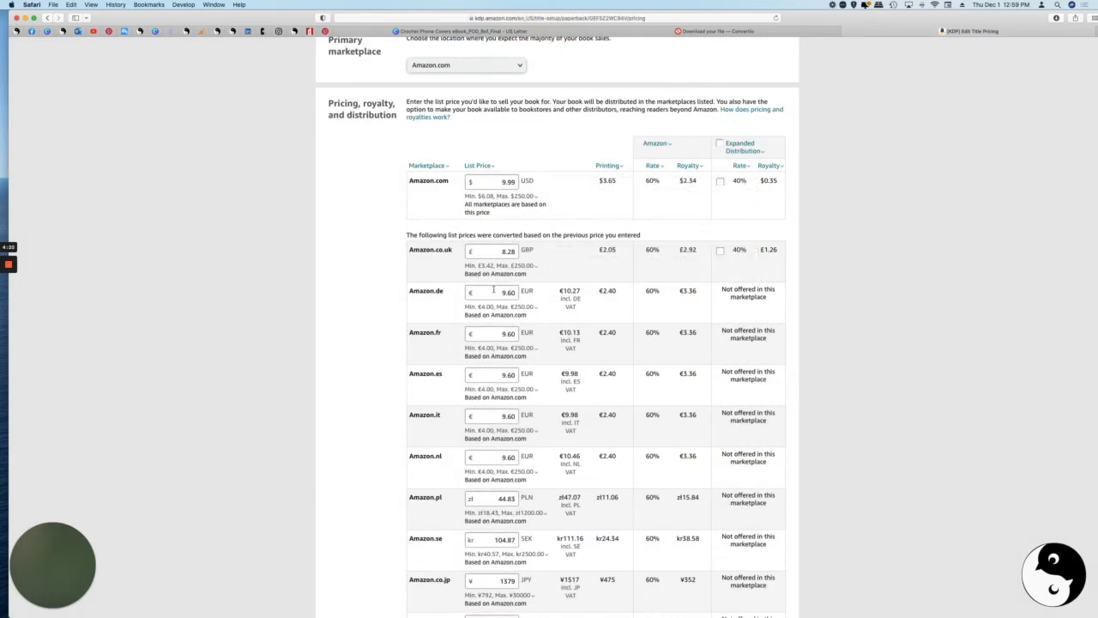
pyautogui.scroll(-3, 494, 291)
pyautogui.scroll(5, 494, 291)
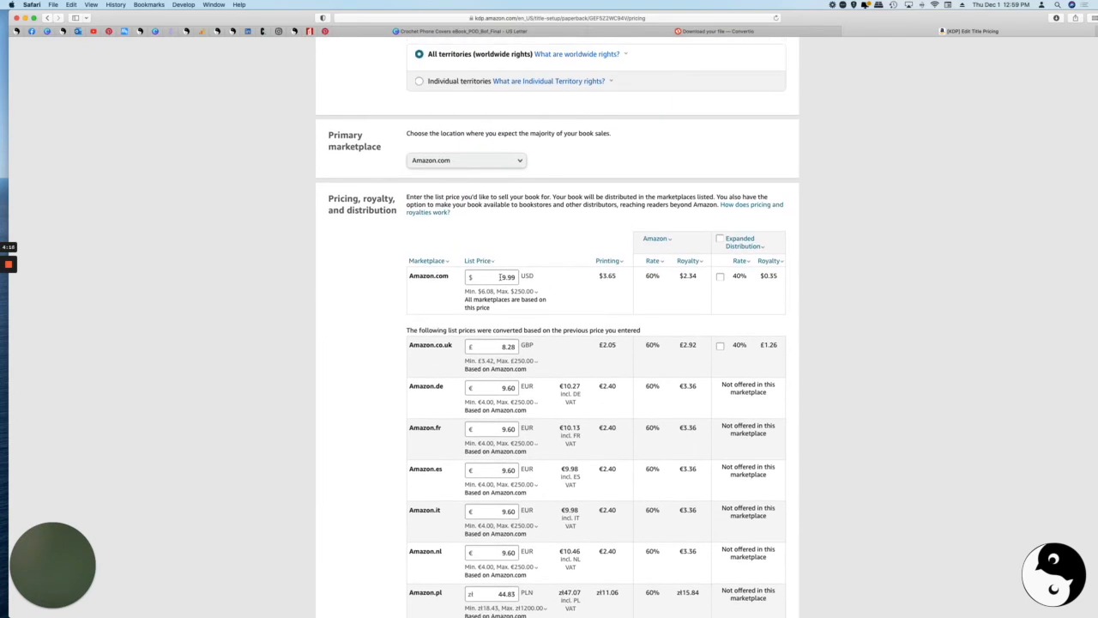
pyautogui.scroll(-10, 501, 276)
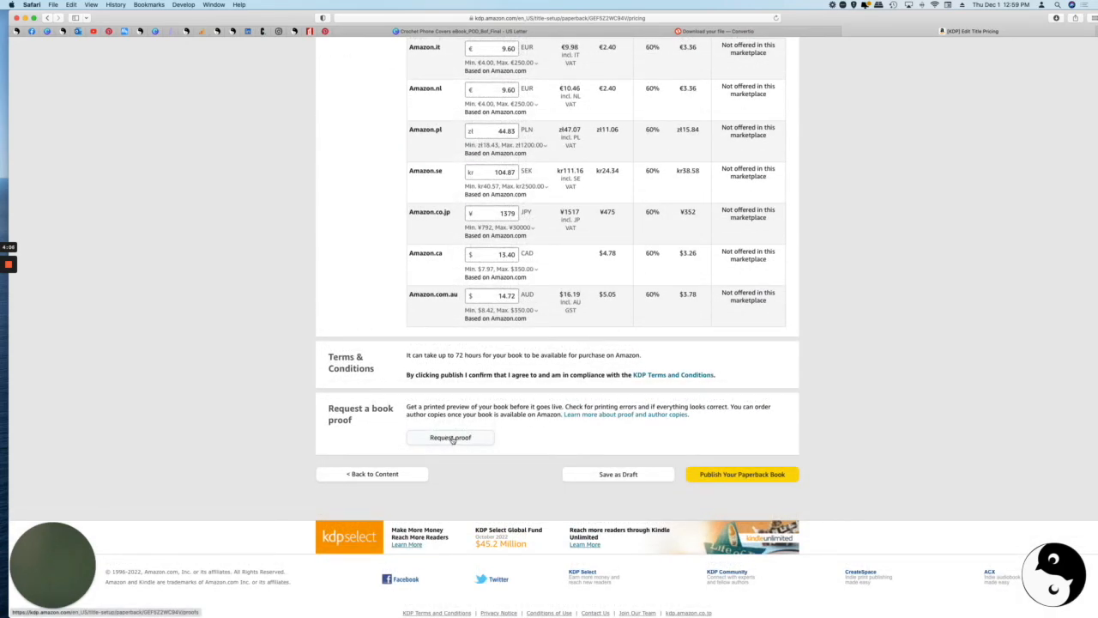
# Open the proof copy request for the paperback, saving the pending changes, and view the available order marketplaces without choosing one.
pyautogui.click(452, 439)
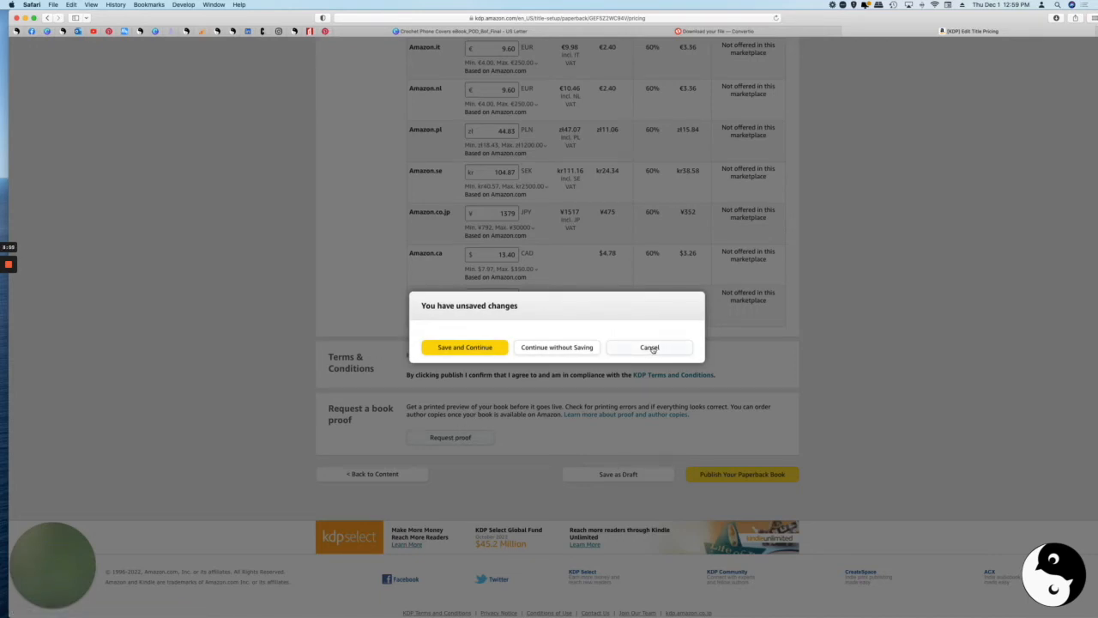
pyautogui.click(474, 348)
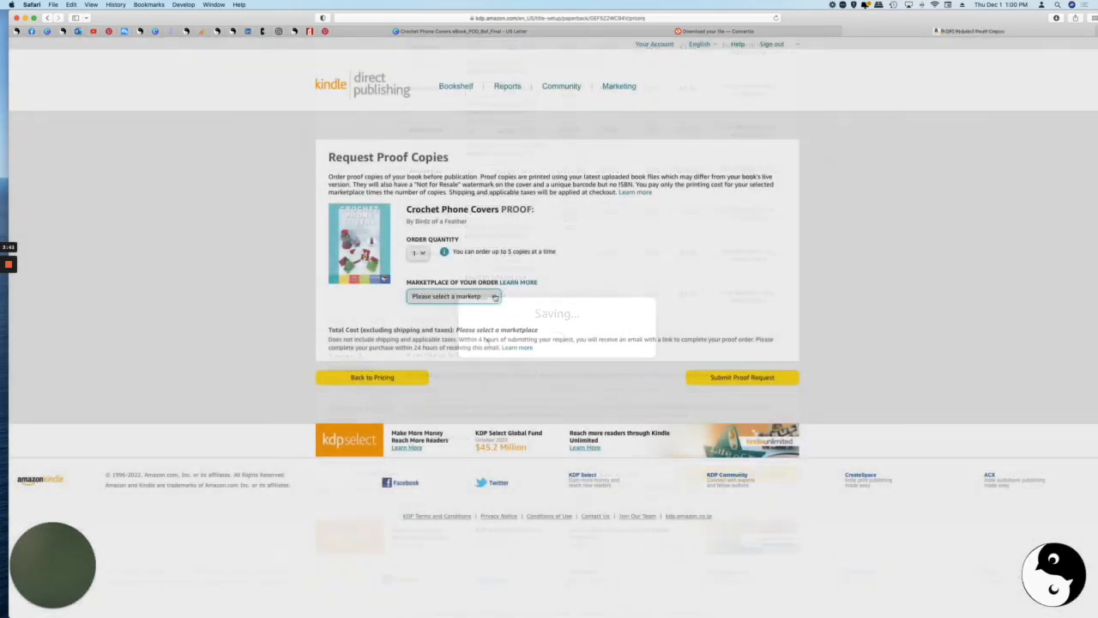
pyautogui.click(494, 297)
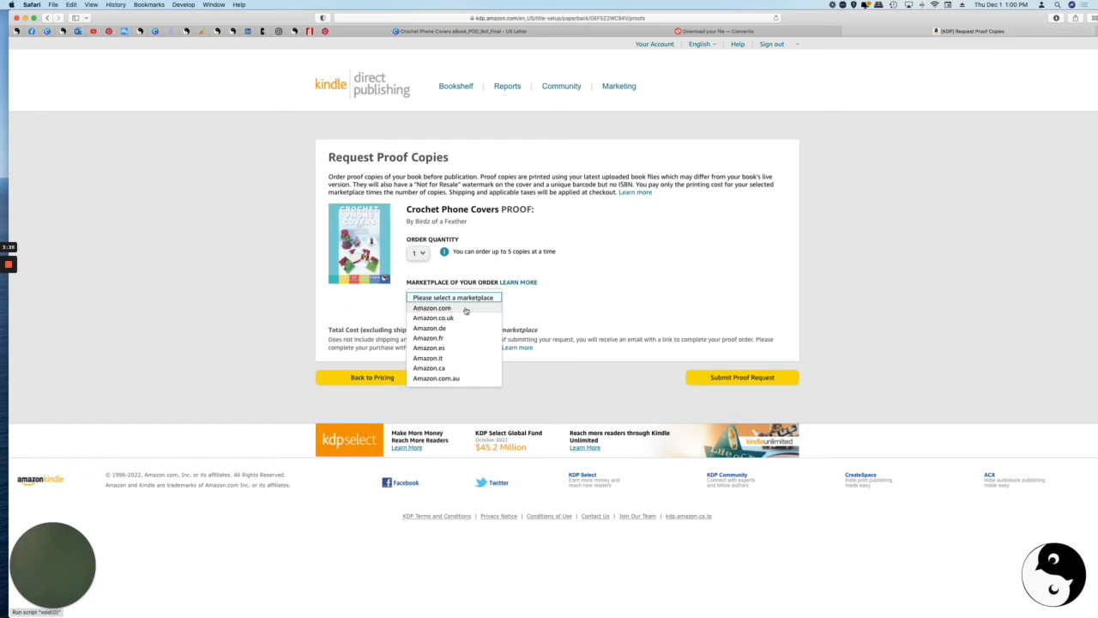
pyautogui.scroll(-1, 431, 341)
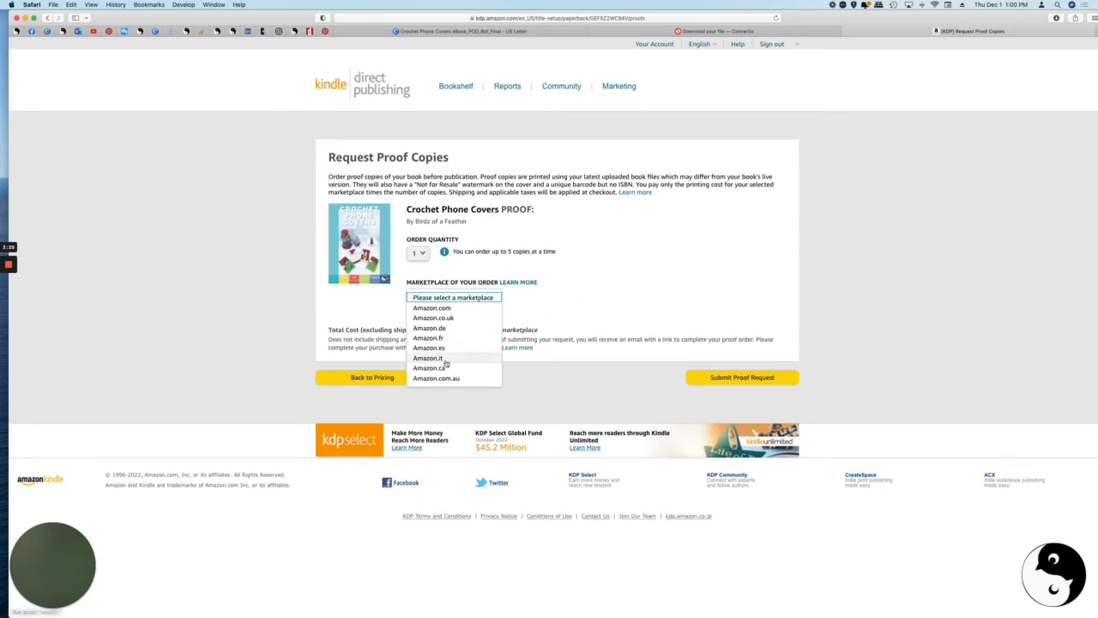
pyautogui.click(574, 309)
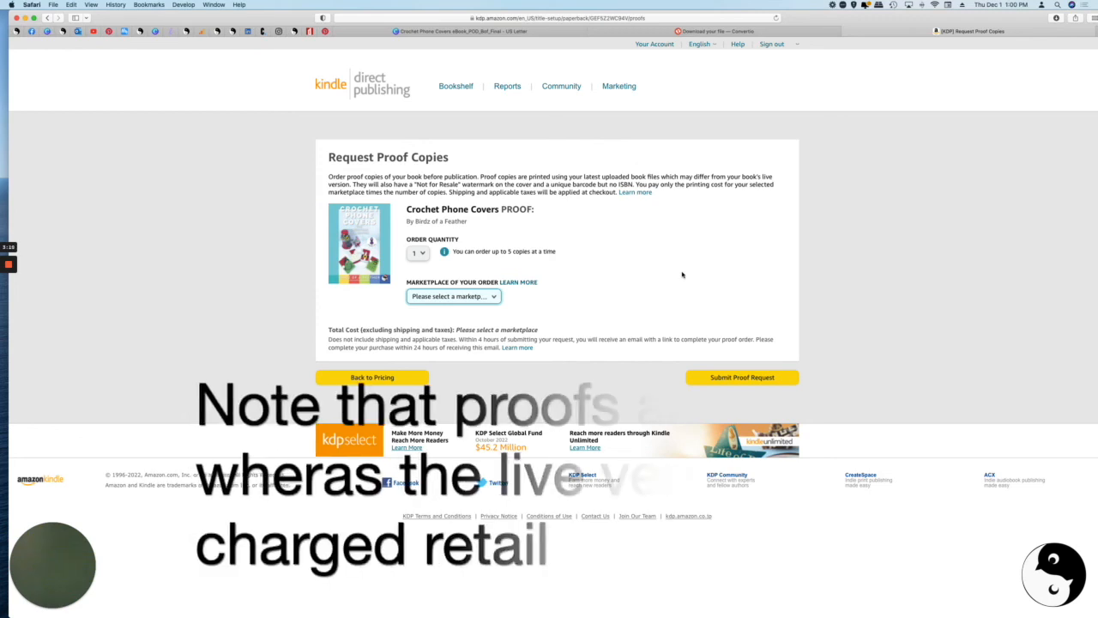
# Return from the proof request to the paperback's pricing page and save the book as a draft.
pyautogui.click(364, 377)
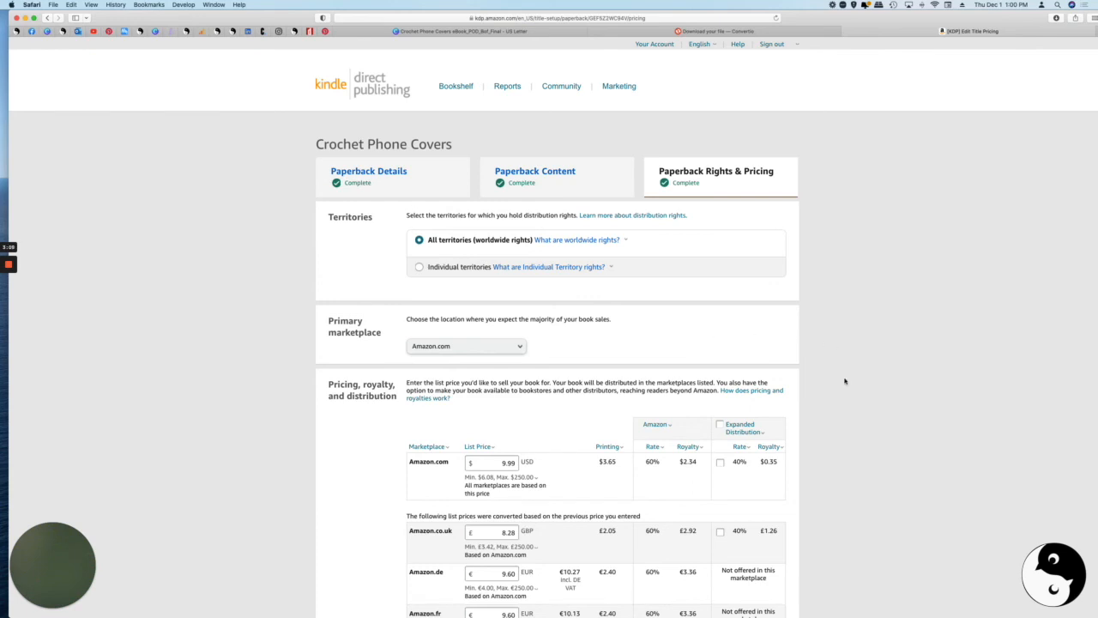
pyautogui.scroll(-10, 839, 387)
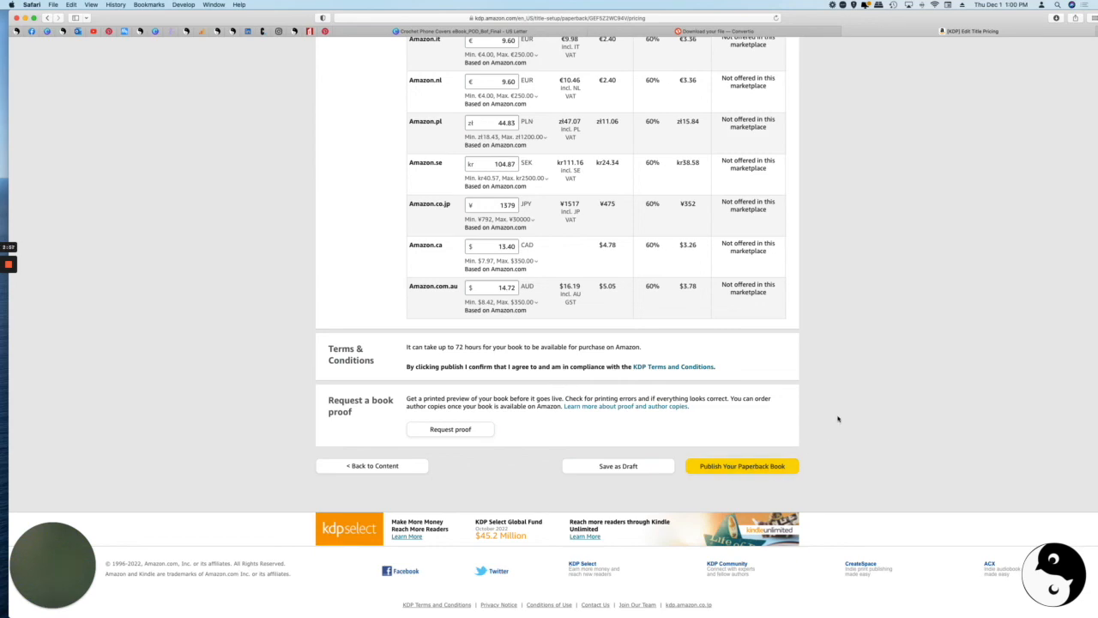
pyautogui.click(608, 467)
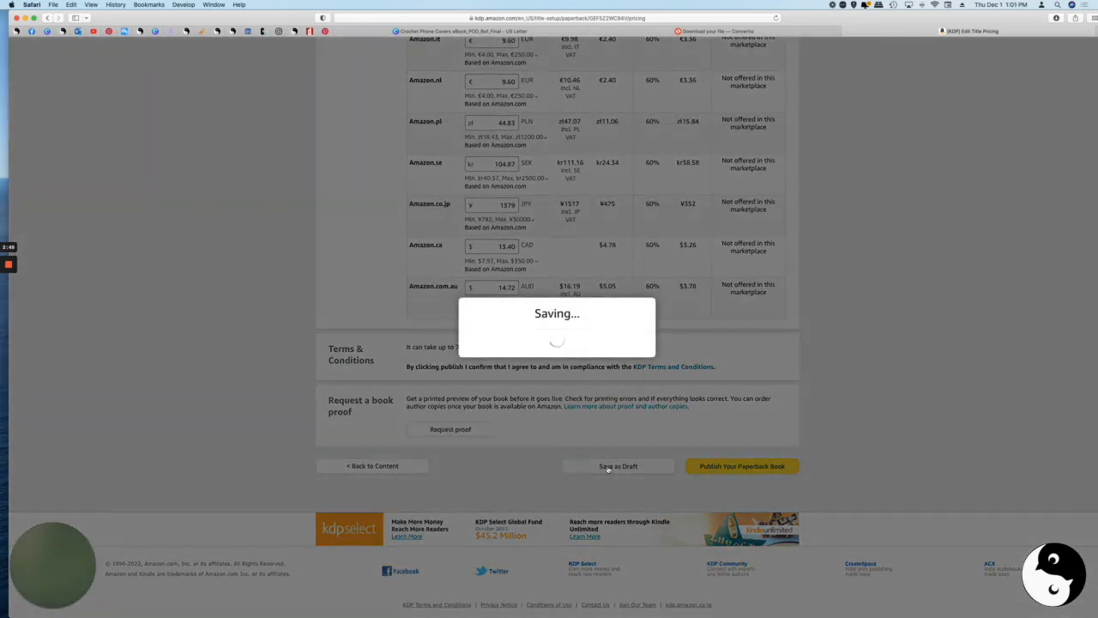